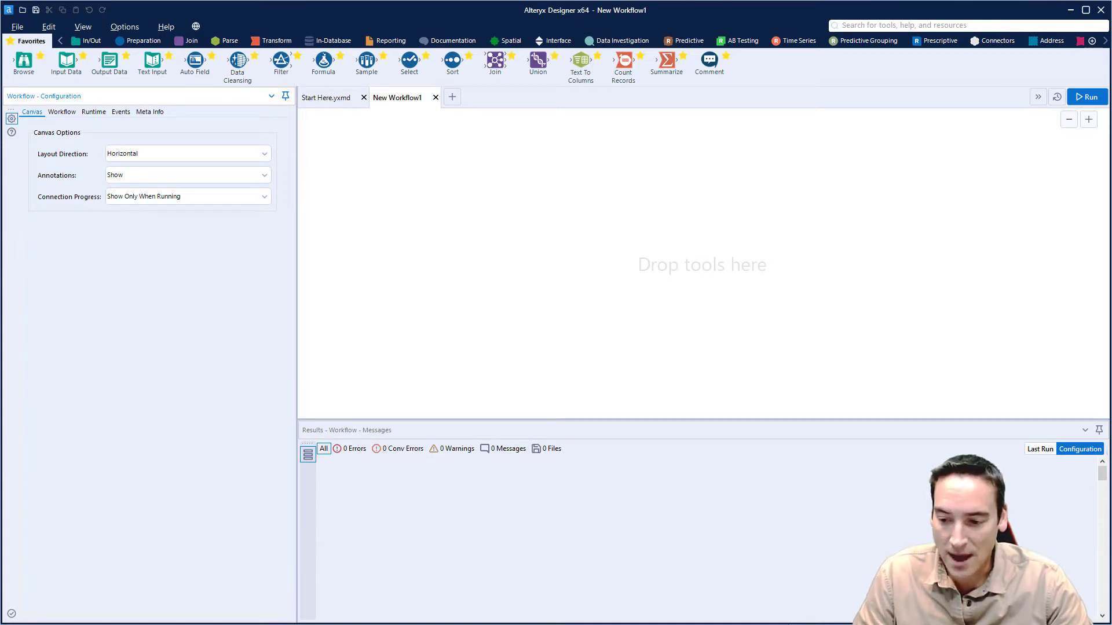
# Step: In SQL Server Management Studio, preview DimEmployee's top 1000 rows and inspect the DepartmentName column
pyautogui.hotkey('alt', 'Tab')
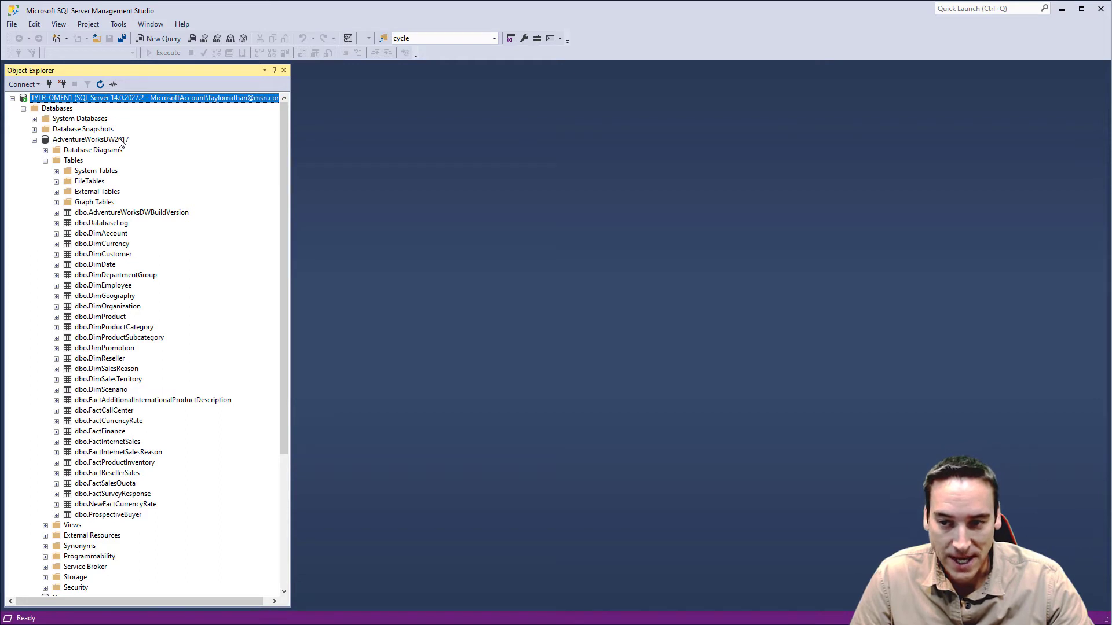
pyautogui.rightClick(108, 287)
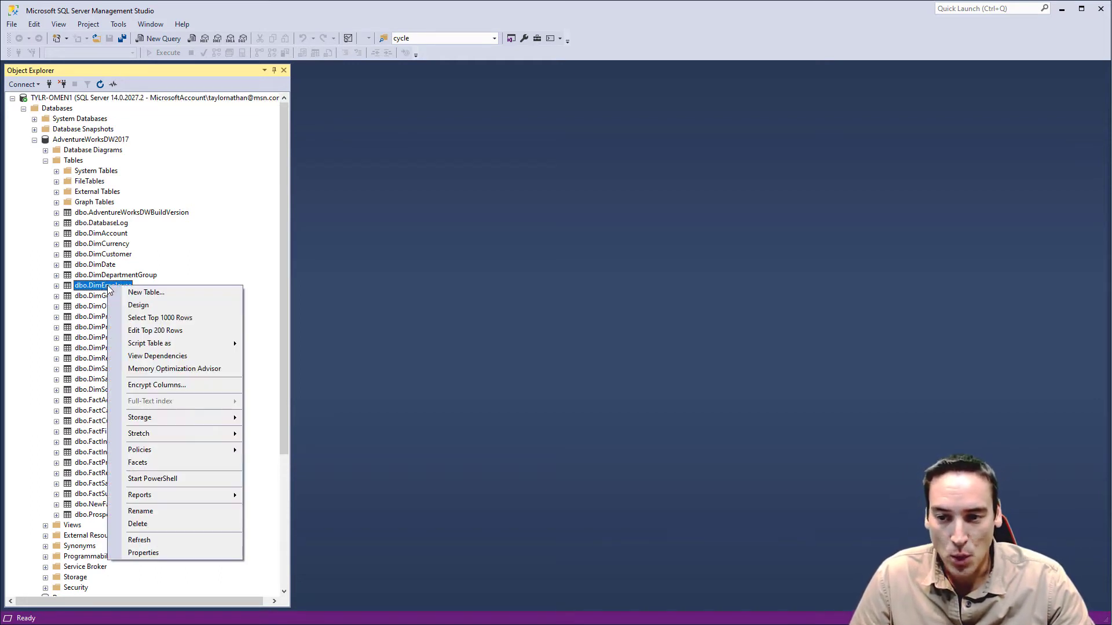
pyautogui.click(150, 319)
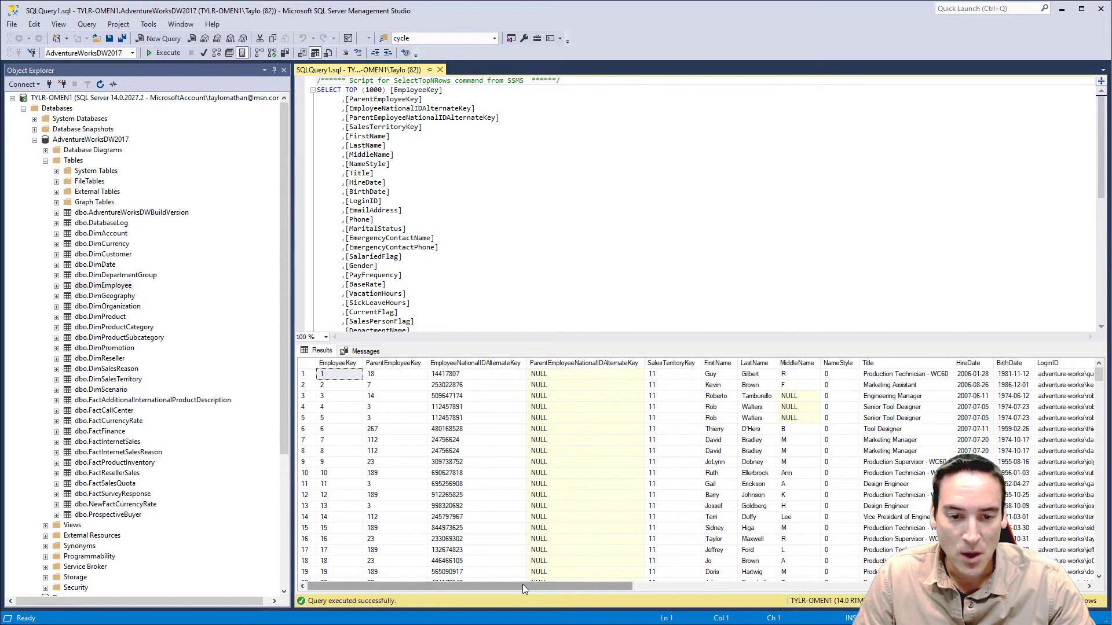
pyautogui.moveTo(522, 585); pyautogui.dragTo(921, 597)
pyautogui.click(902, 364)
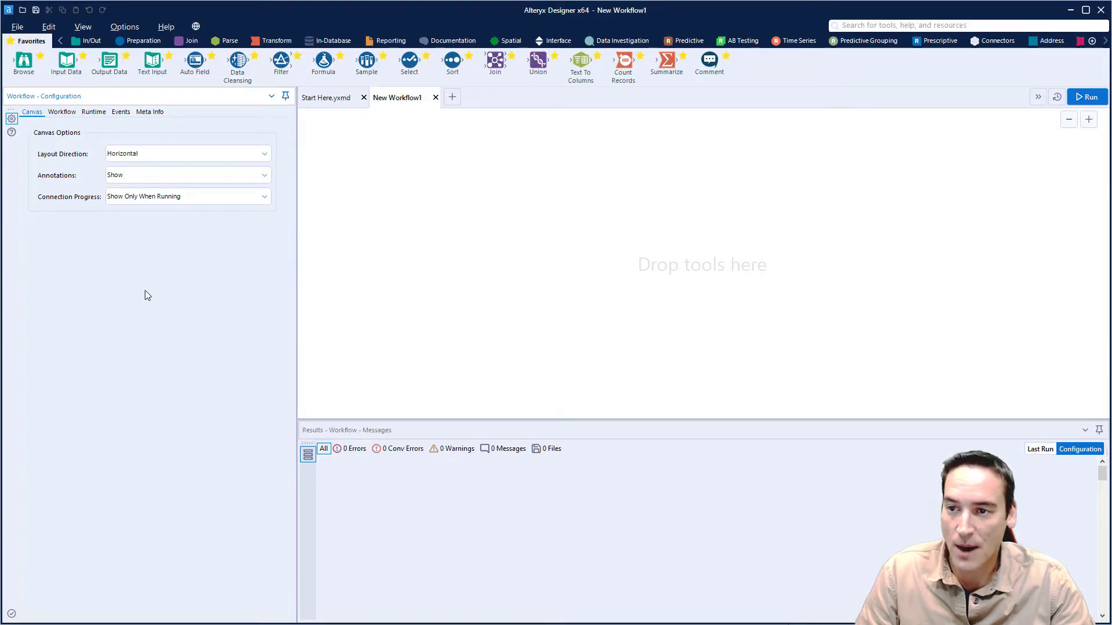
# Step: Place an Input Data tool from the In/Out category on the canvas and reposition it
pyautogui.click(95, 40)
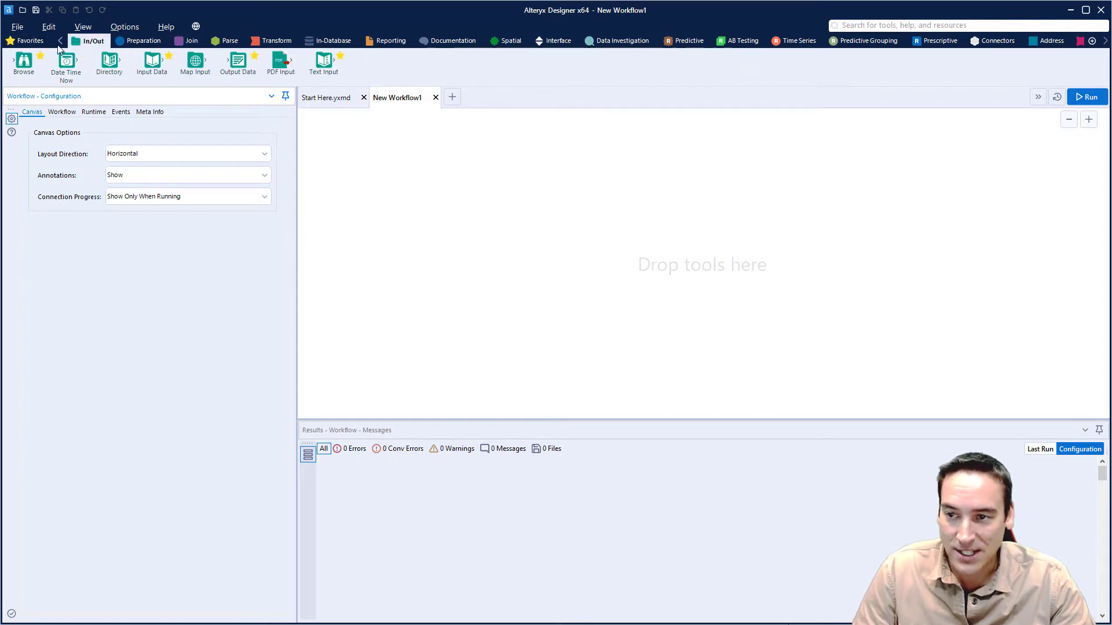
pyautogui.moveTo(109, 59); pyautogui.dragTo(388, 179)
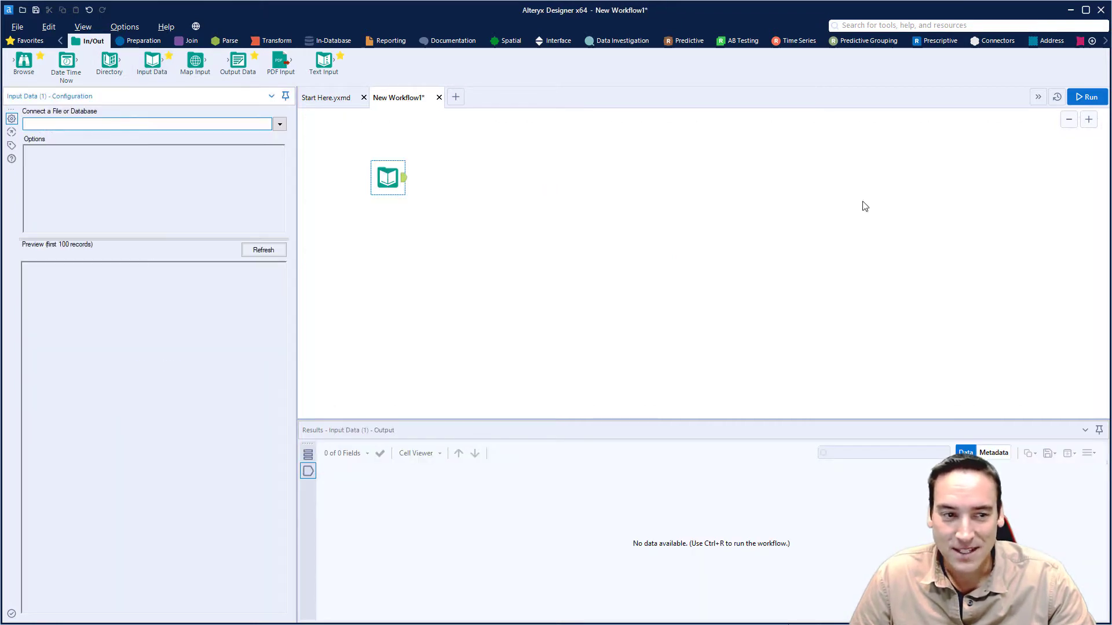
pyautogui.click(1087, 123)
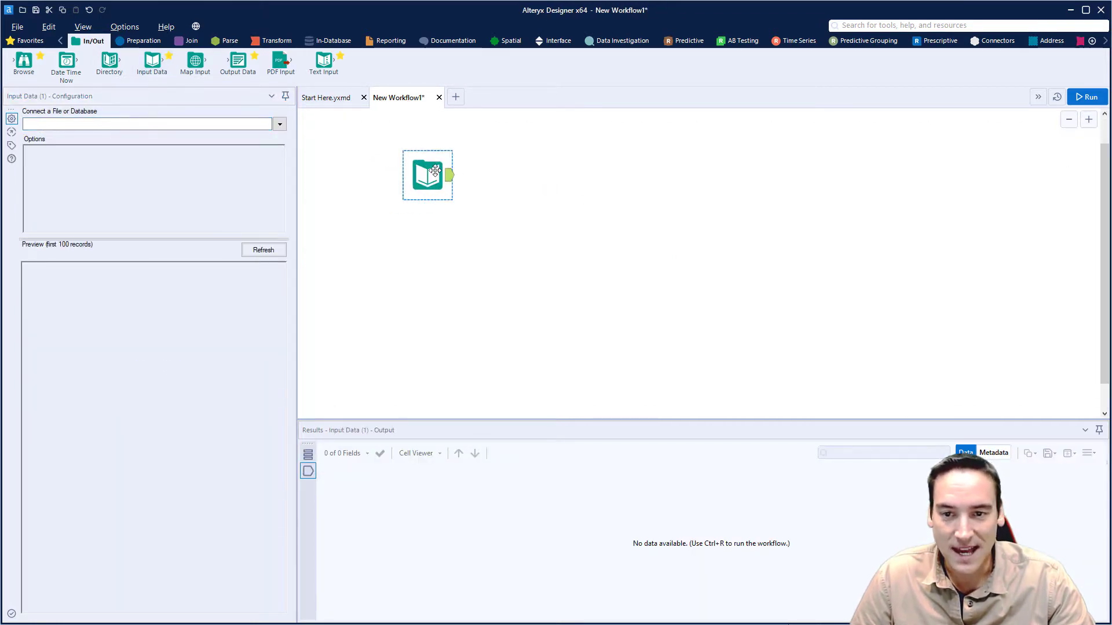
pyautogui.moveTo(422, 181); pyautogui.dragTo(392, 202)
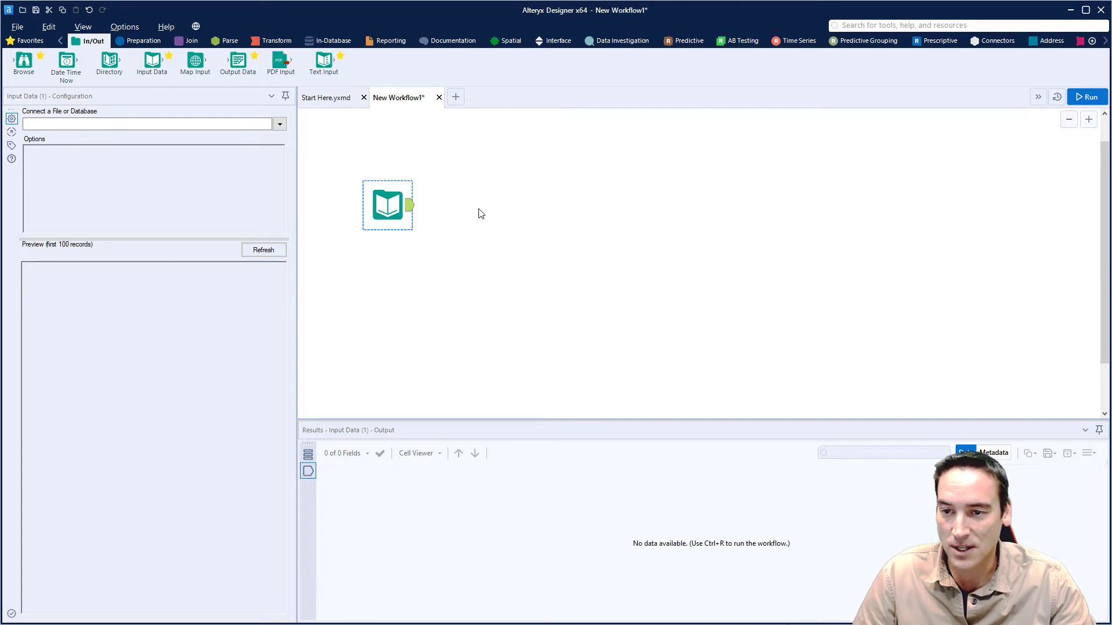
# Step: Quick-connect to Microsoft SQL Server via tested Local SQL, default database AdventureWorksDW2017
pyautogui.click(279, 125)
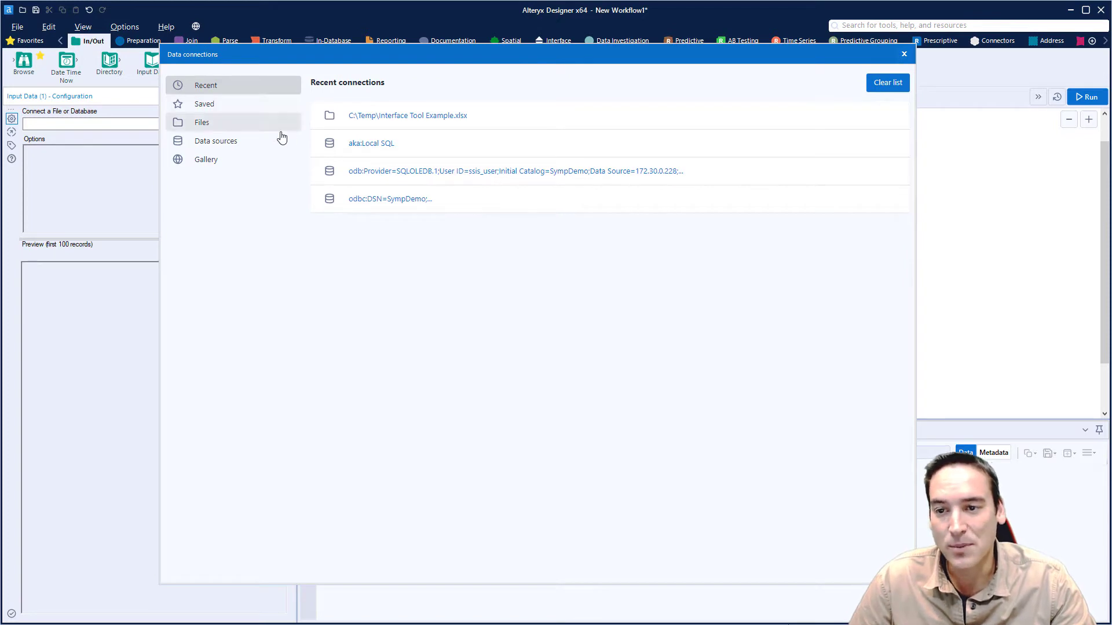
pyautogui.click(263, 143)
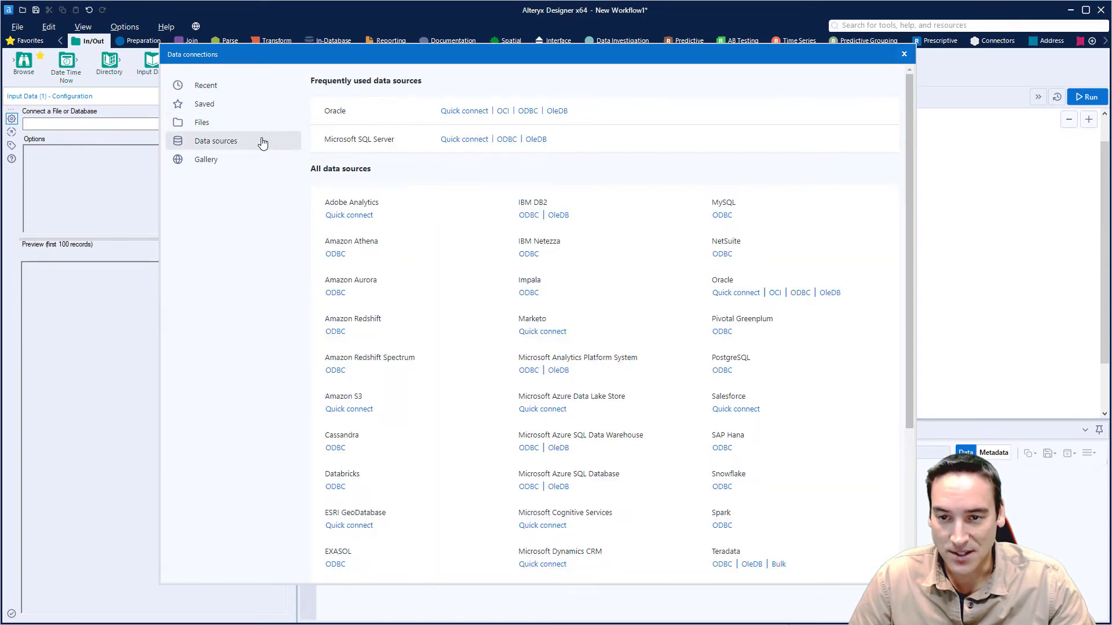
pyautogui.click(464, 139)
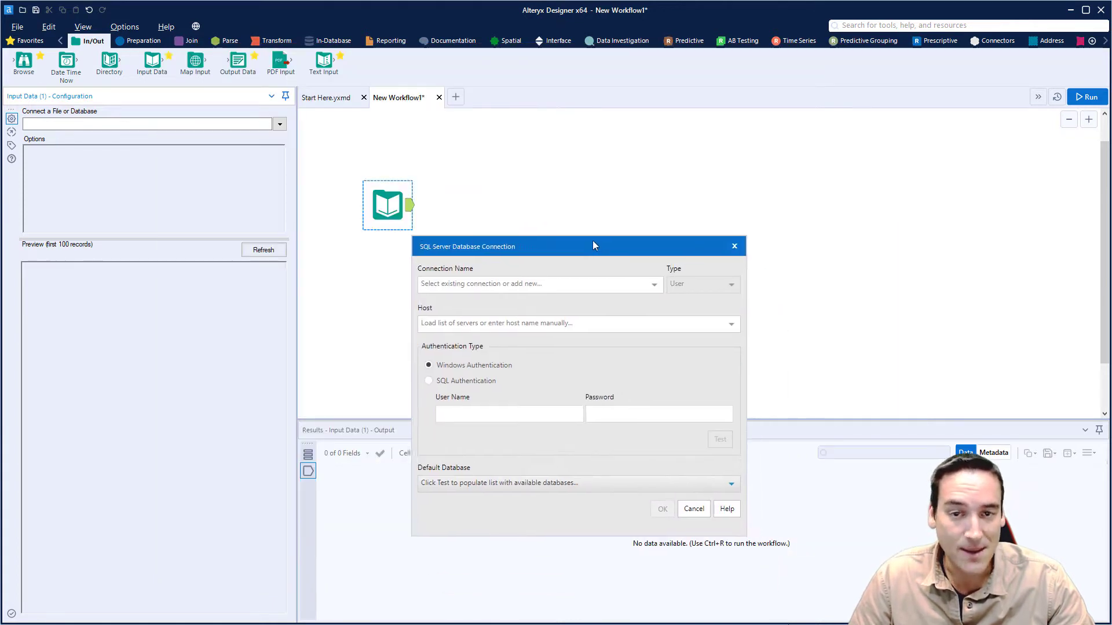
pyautogui.moveTo(593, 246); pyautogui.dragTo(532, 139)
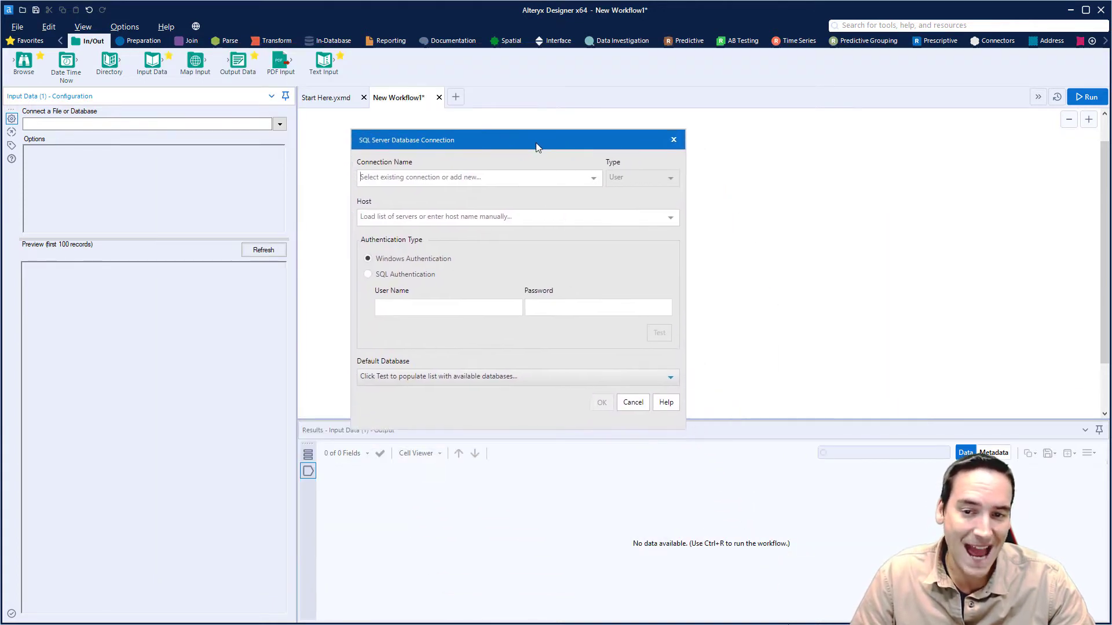
pyautogui.click(592, 180)
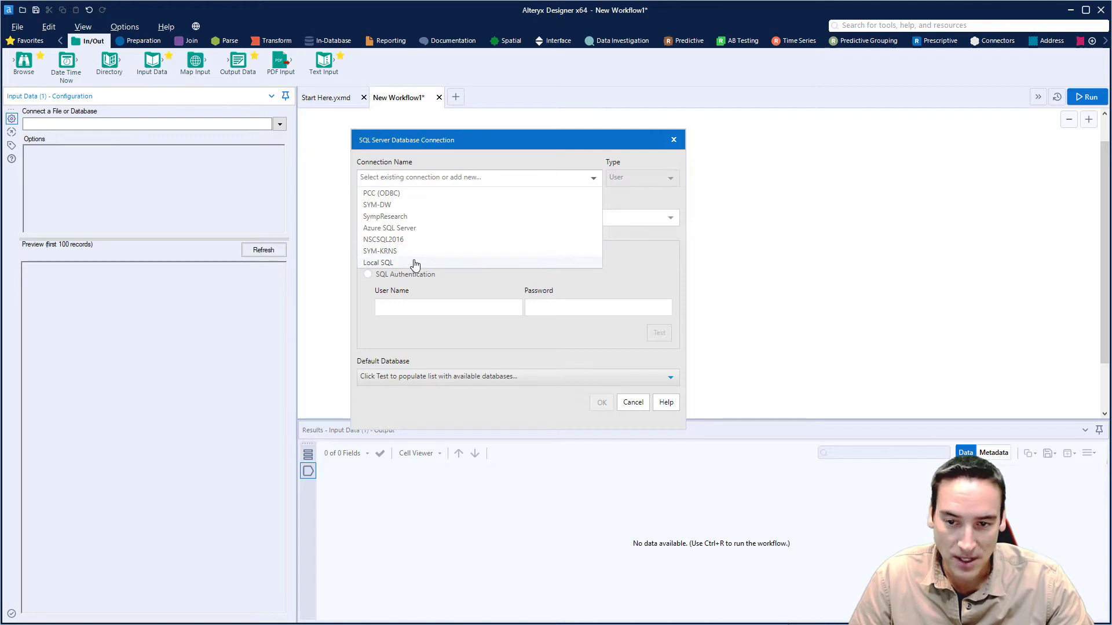
pyautogui.click(398, 264)
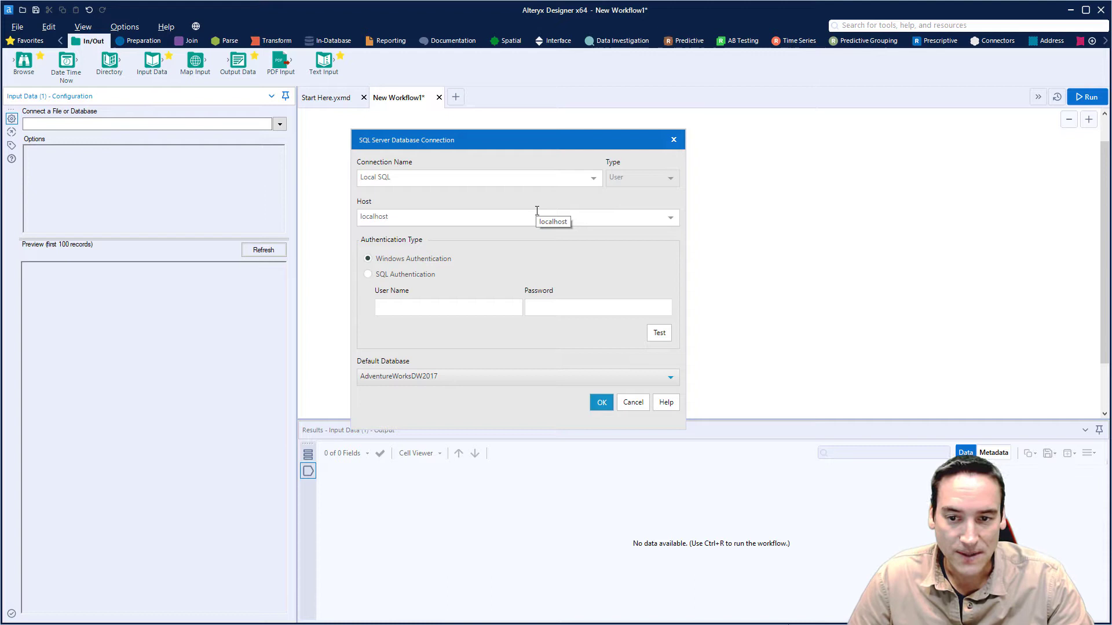
pyautogui.click(651, 338)
pyautogui.click(568, 450)
pyautogui.click(560, 377)
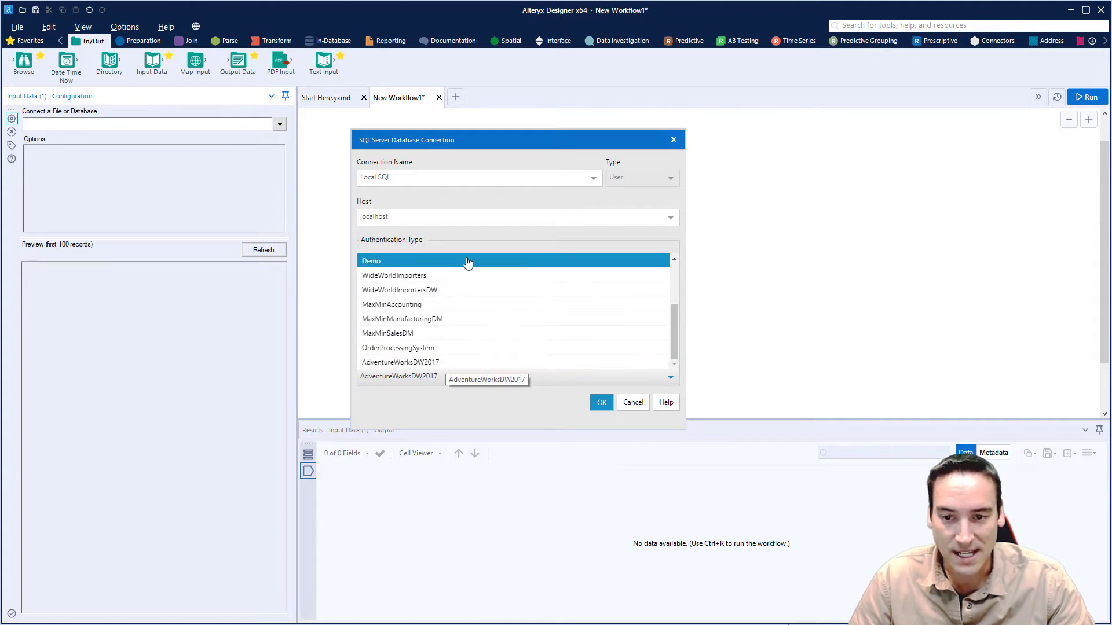
pyautogui.click(470, 362)
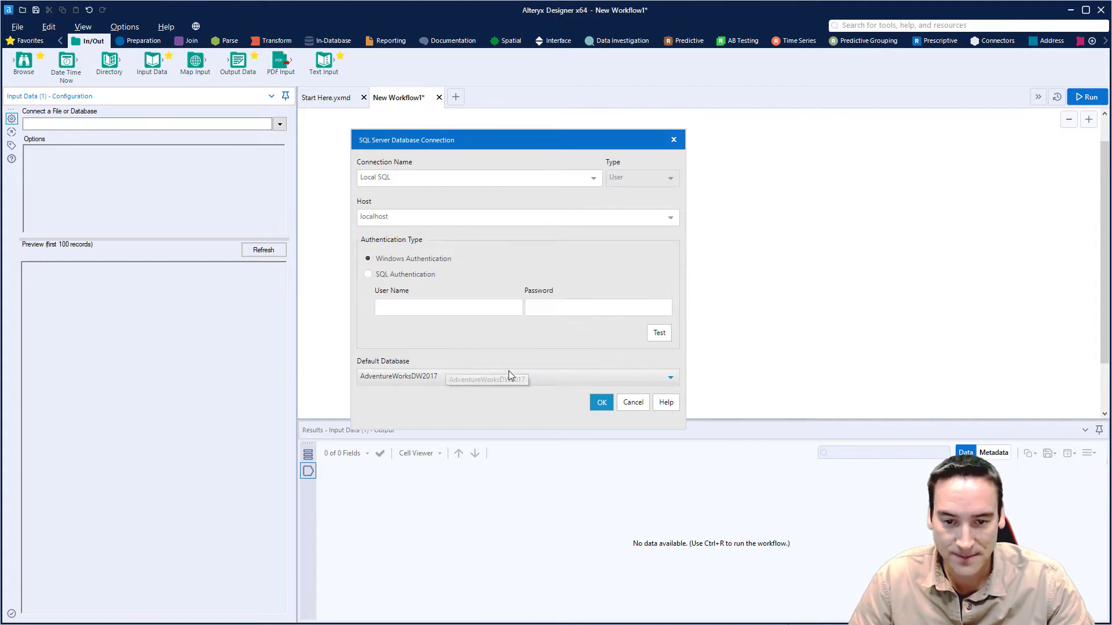
# Step: Confirm the connection and expand AdventureWorksDW2017 > dbo in the Visual Query Builder
pyautogui.click(601, 402)
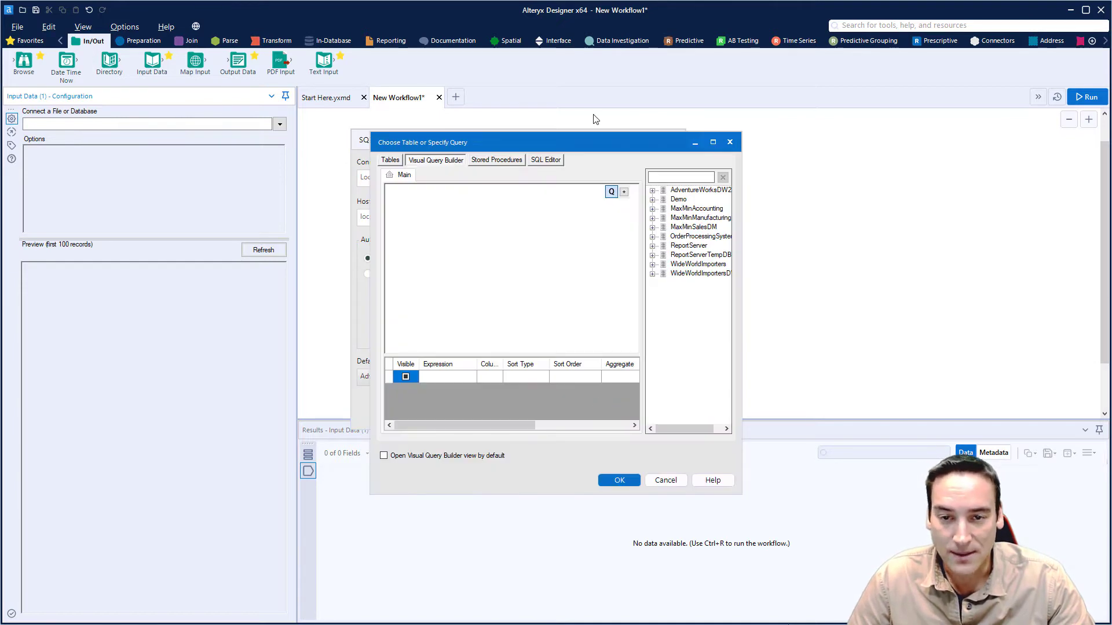
pyautogui.moveTo(606, 139); pyautogui.dragTo(551, 88)
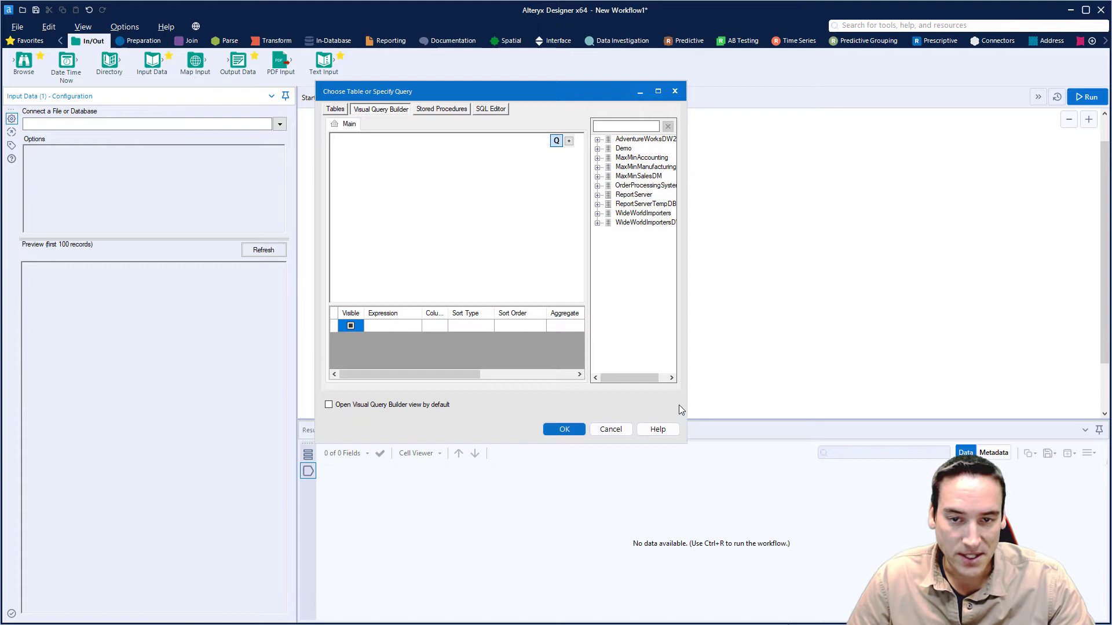
pyautogui.click(487, 110)
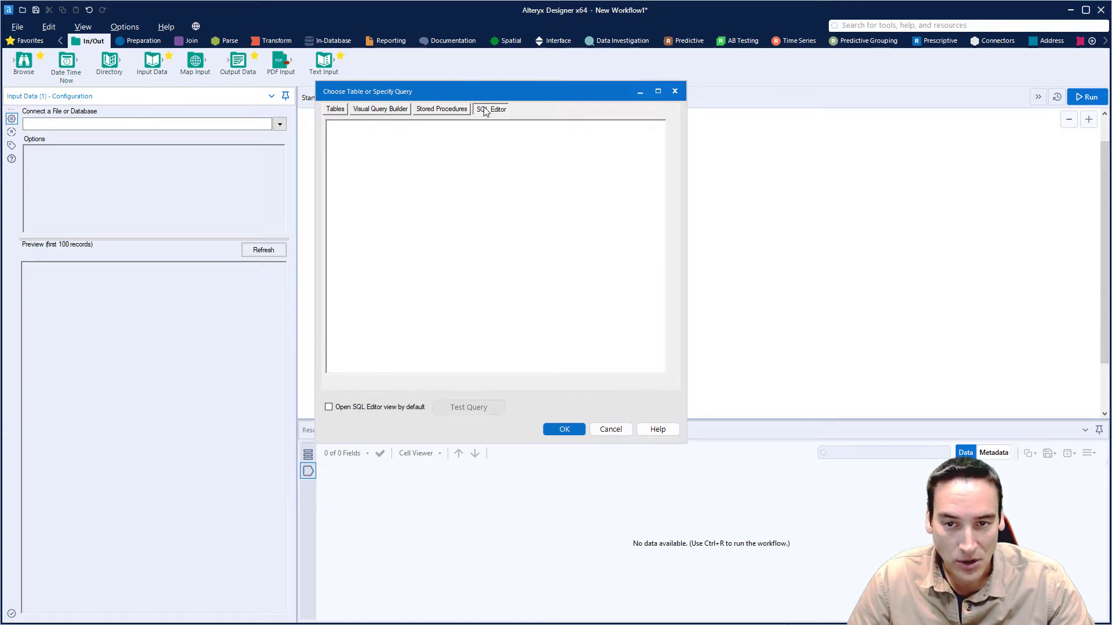
pyautogui.click(383, 111)
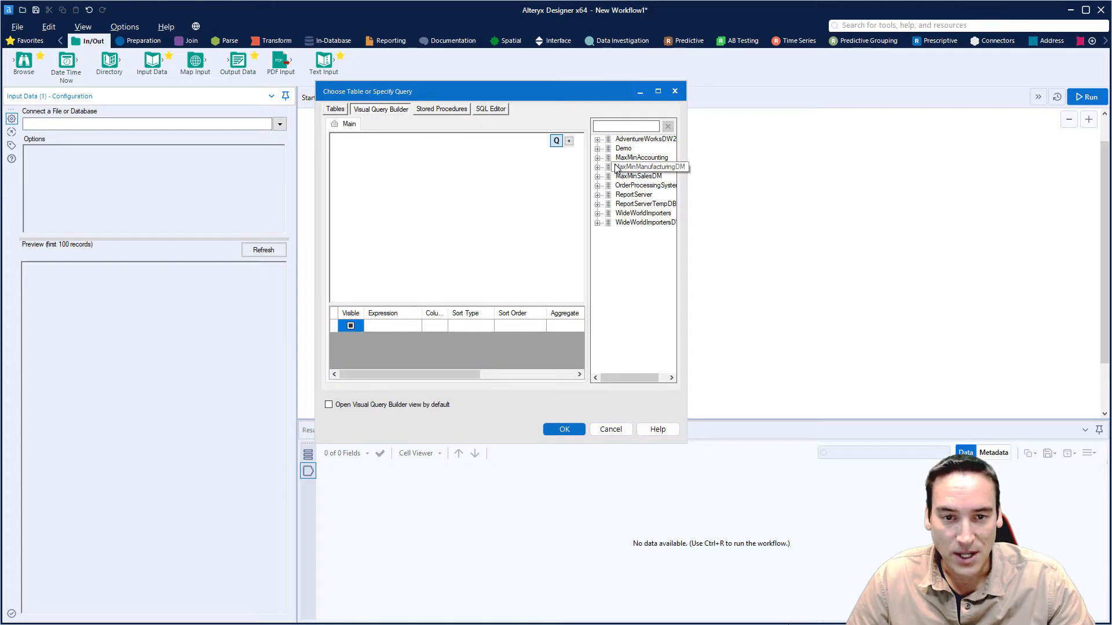
pyautogui.click(597, 140)
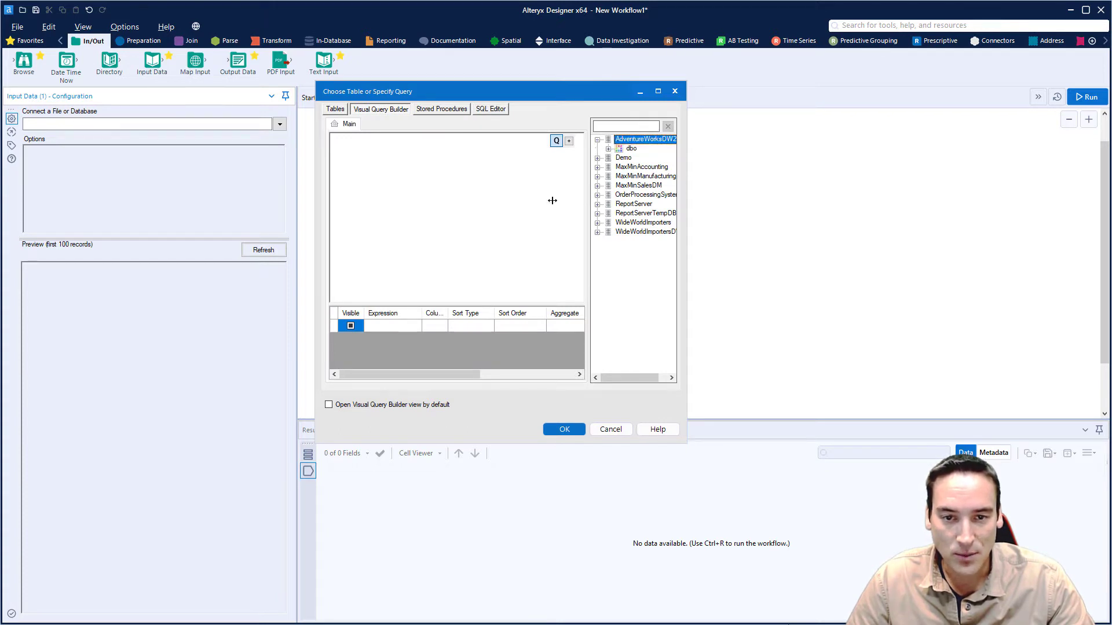
pyautogui.moveTo(552, 201); pyautogui.dragTo(546, 200)
pyautogui.click(568, 149)
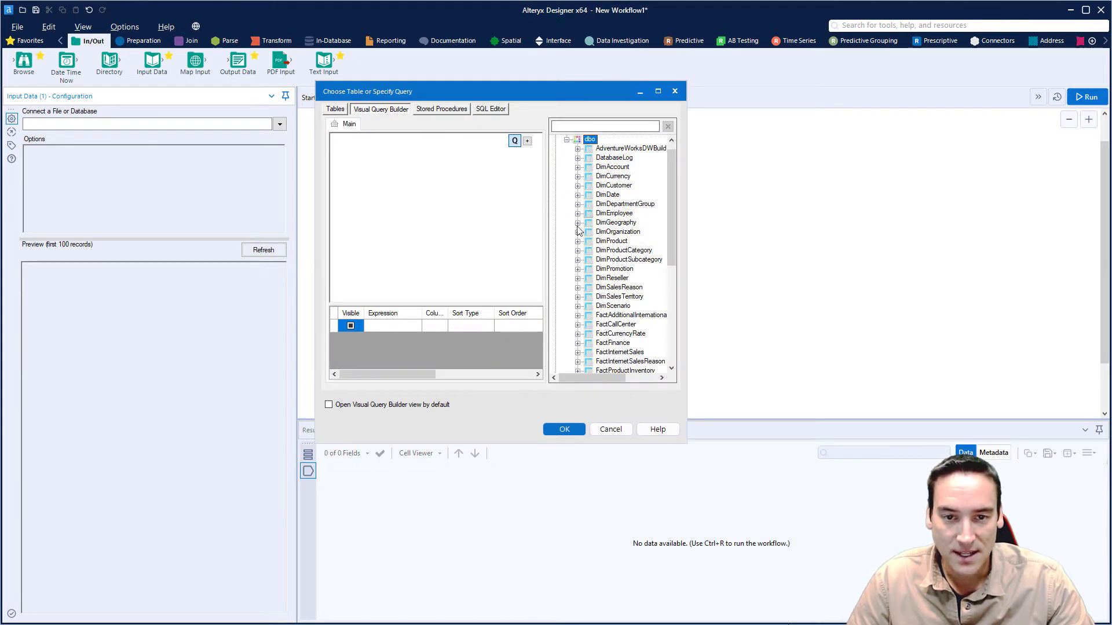
# Step: Add the DimEmployee table with all columns (*) to the query and confirm it
pyautogui.moveTo(617, 218); pyautogui.dragTo(366, 160)
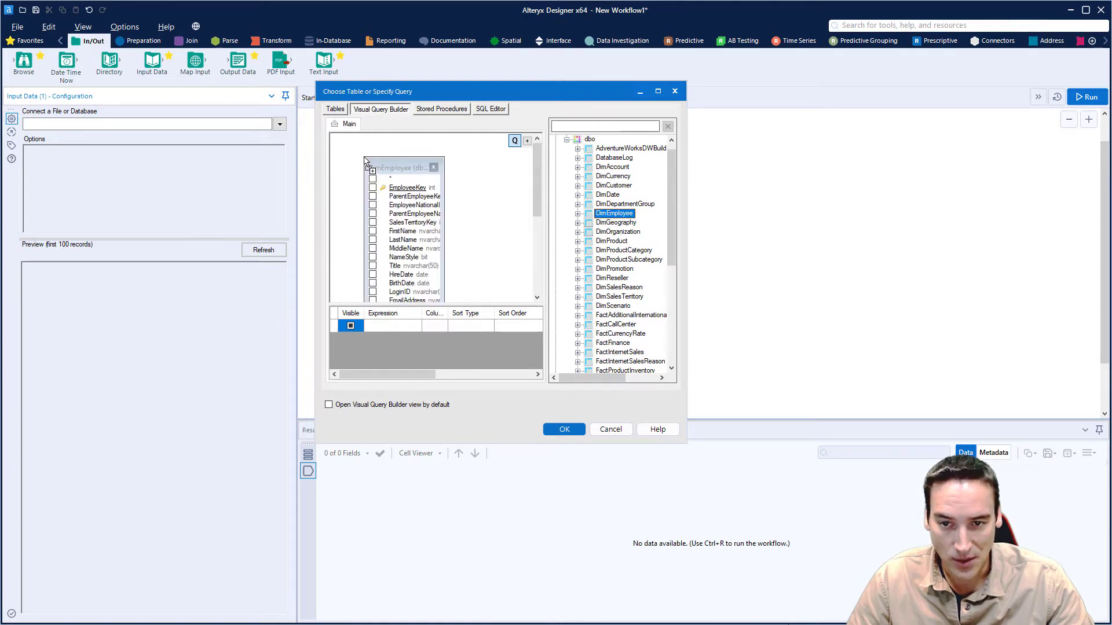
pyautogui.click(433, 167)
pyautogui.click(615, 196)
pyautogui.click(617, 205)
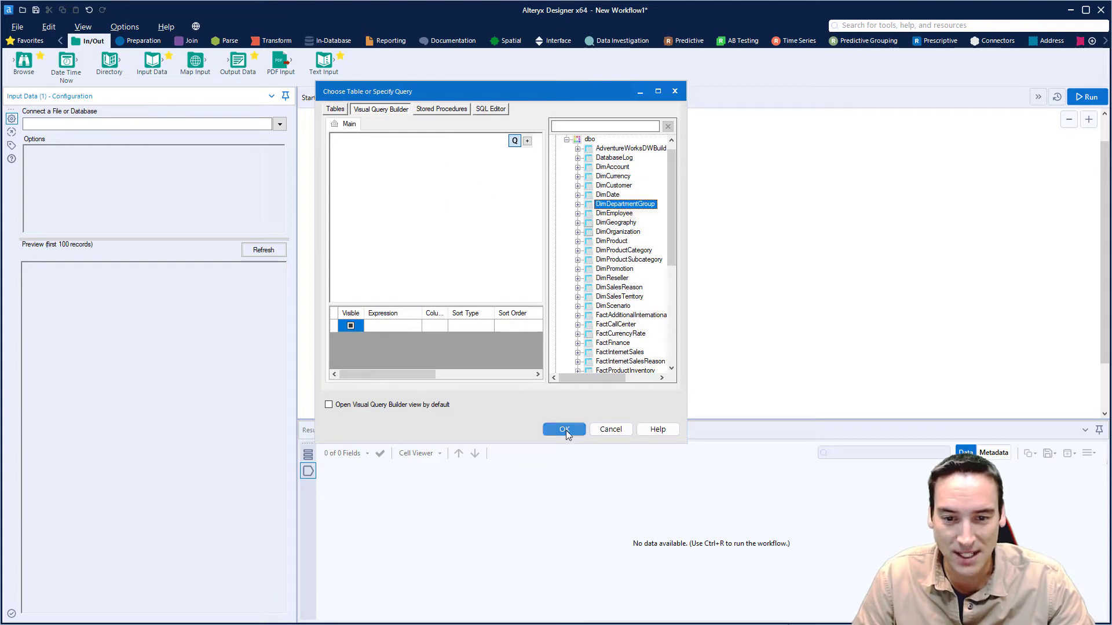
pyautogui.moveTo(631, 207); pyautogui.dragTo(374, 148)
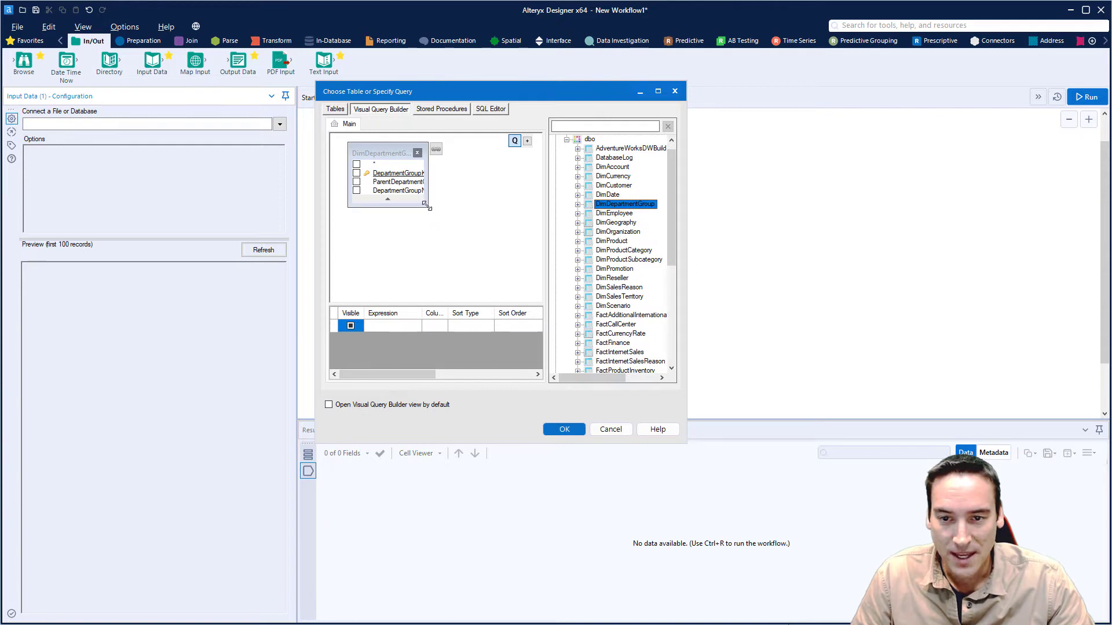
pyautogui.click(491, 153)
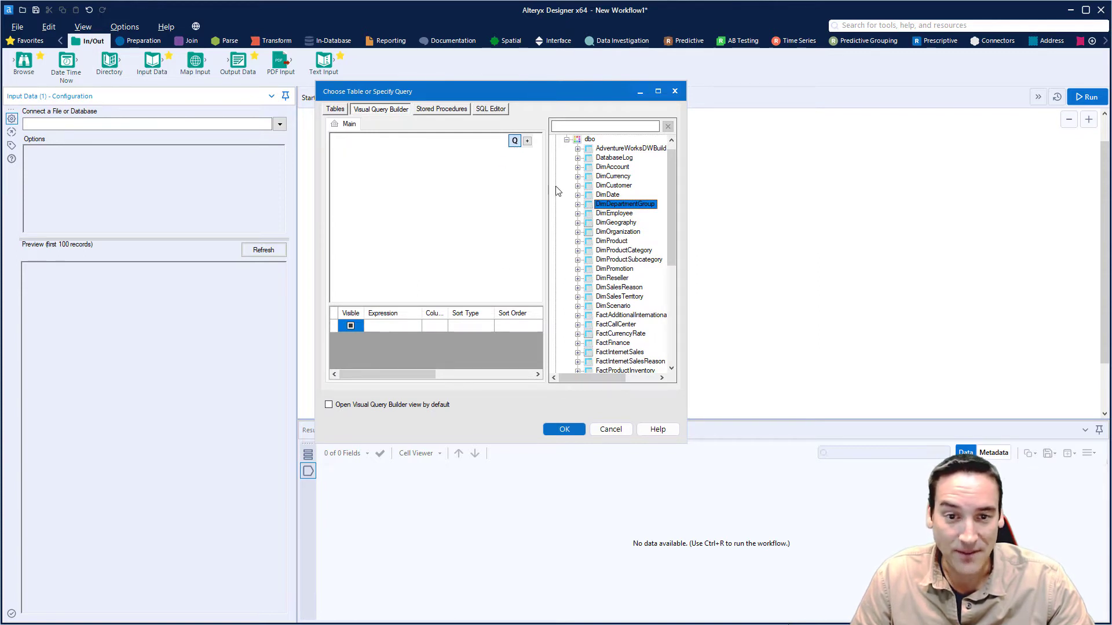
pyautogui.click(625, 214)
pyautogui.moveTo(353, 178); pyautogui.dragTo(384, 166)
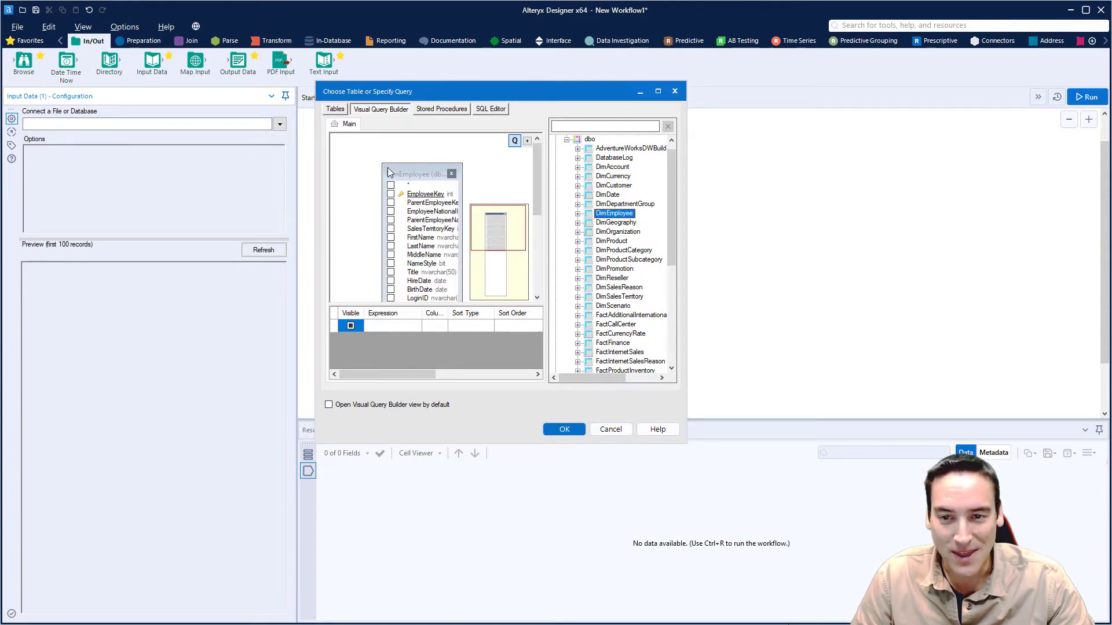
pyautogui.click(354, 170)
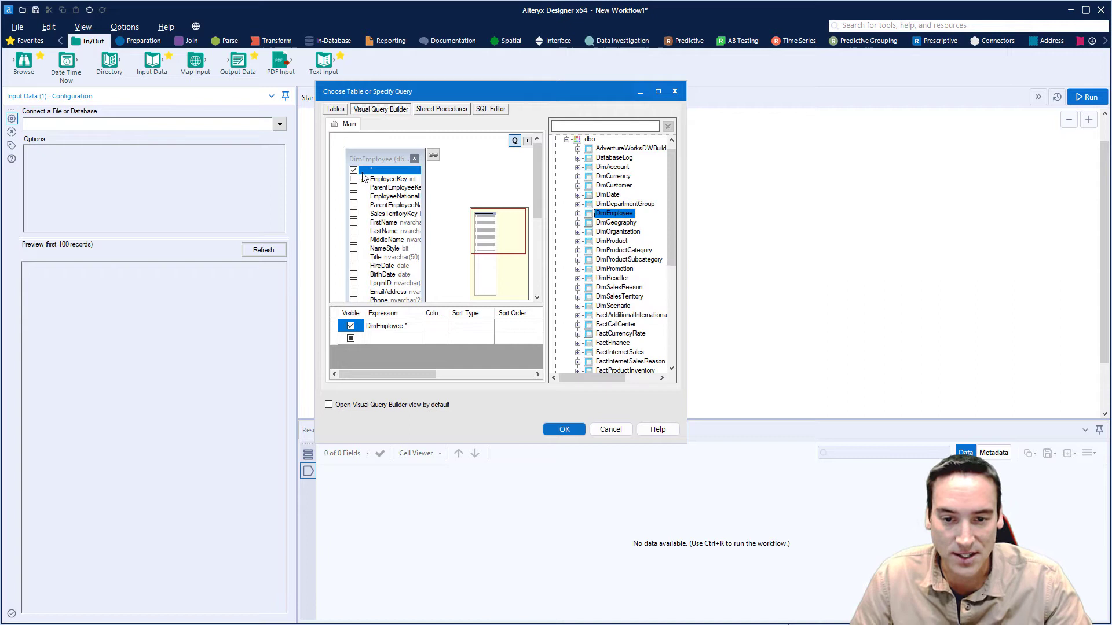
pyautogui.click(565, 429)
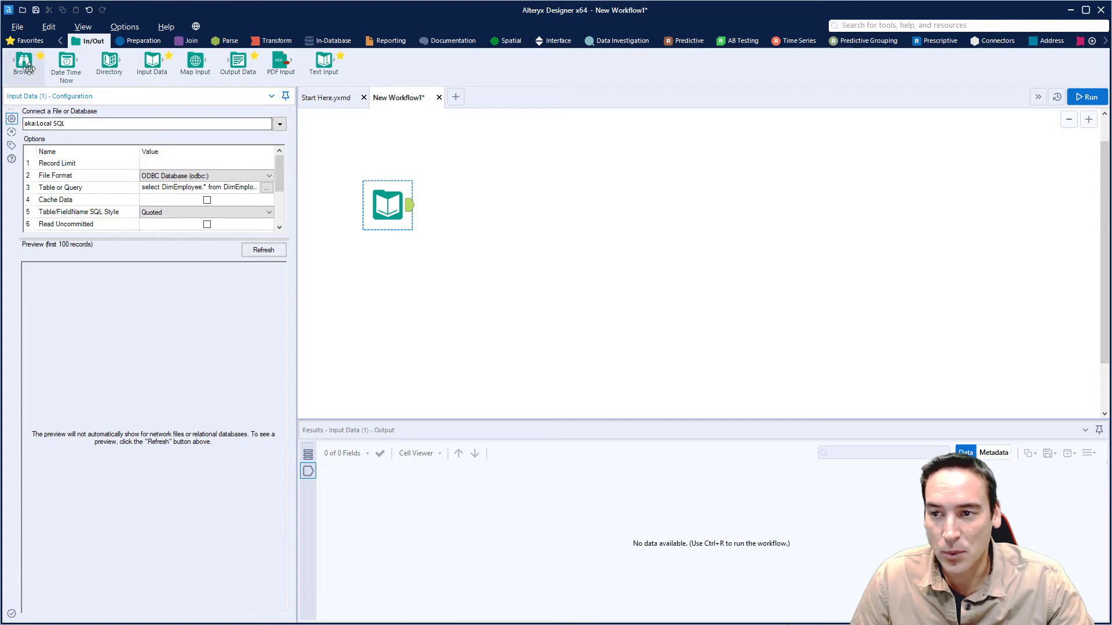
# Step: Add a Browse tool after Input Data, run it (296 records, 31 fields), and profile DepartmentName
pyautogui.moveTo(23, 61); pyautogui.dragTo(491, 207)
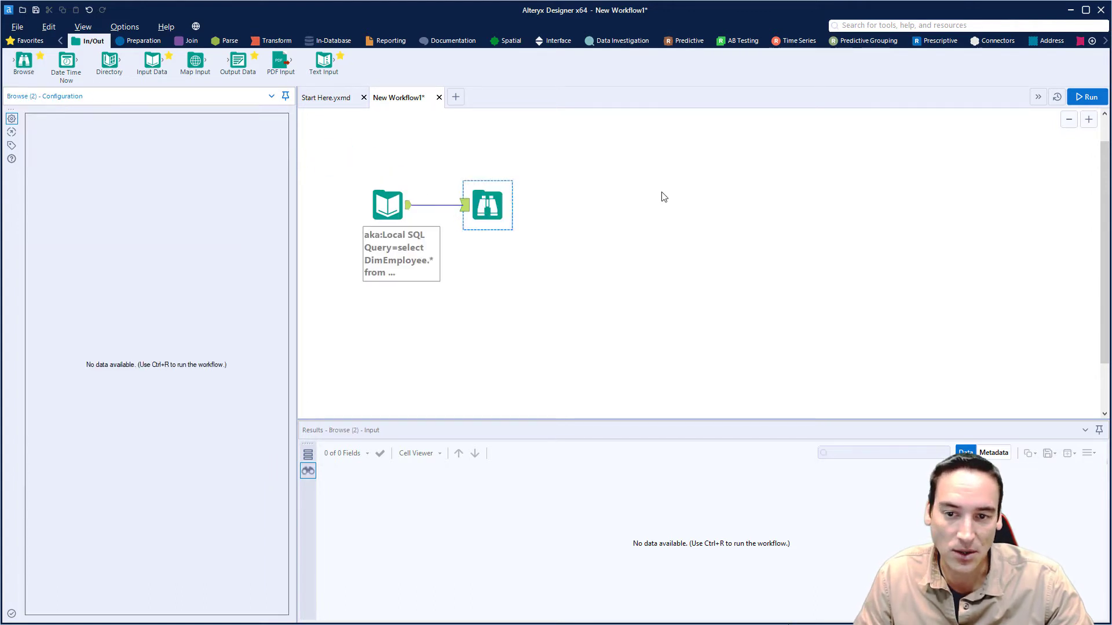
pyautogui.click(1089, 98)
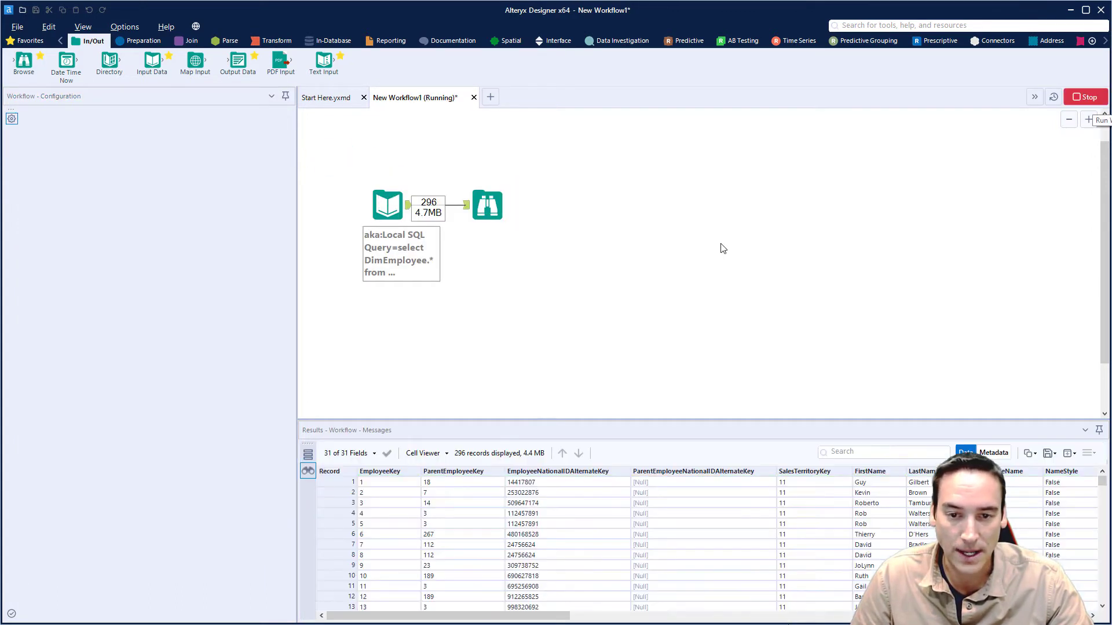
pyautogui.click(657, 362)
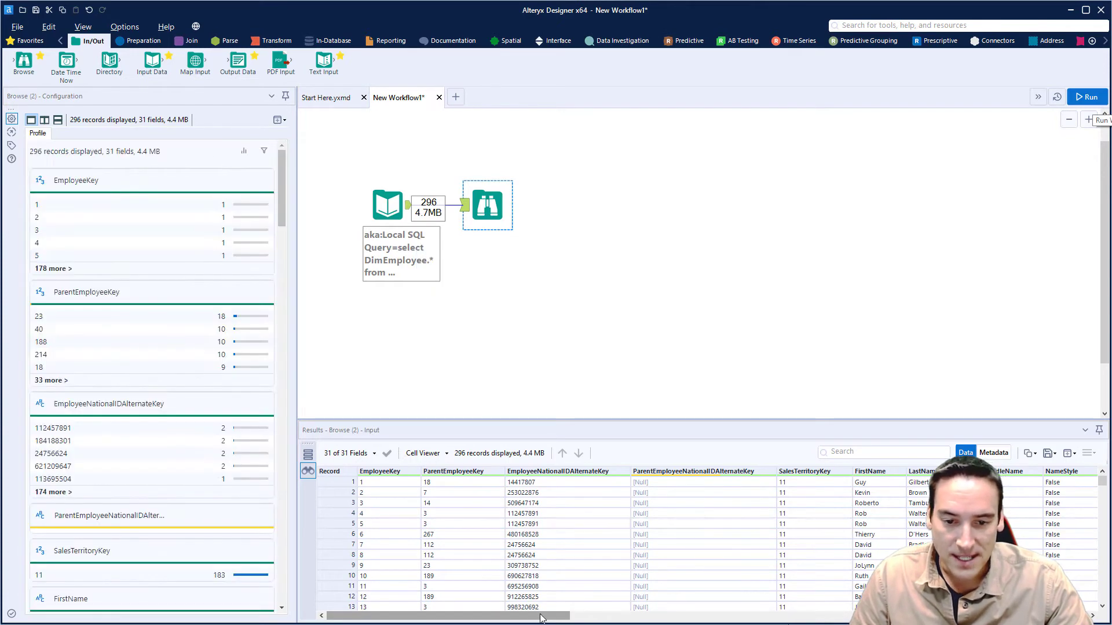
pyautogui.moveTo(561, 615); pyautogui.dragTo(1051, 615)
pyautogui.click(892, 472)
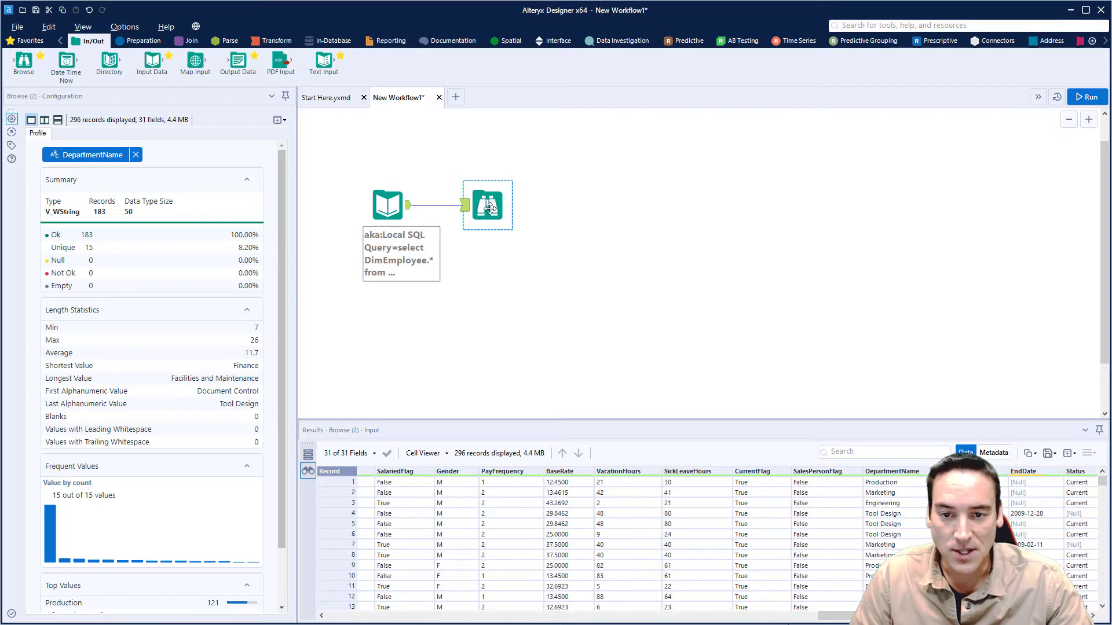
pyautogui.moveTo(485, 203); pyautogui.dragTo(526, 274)
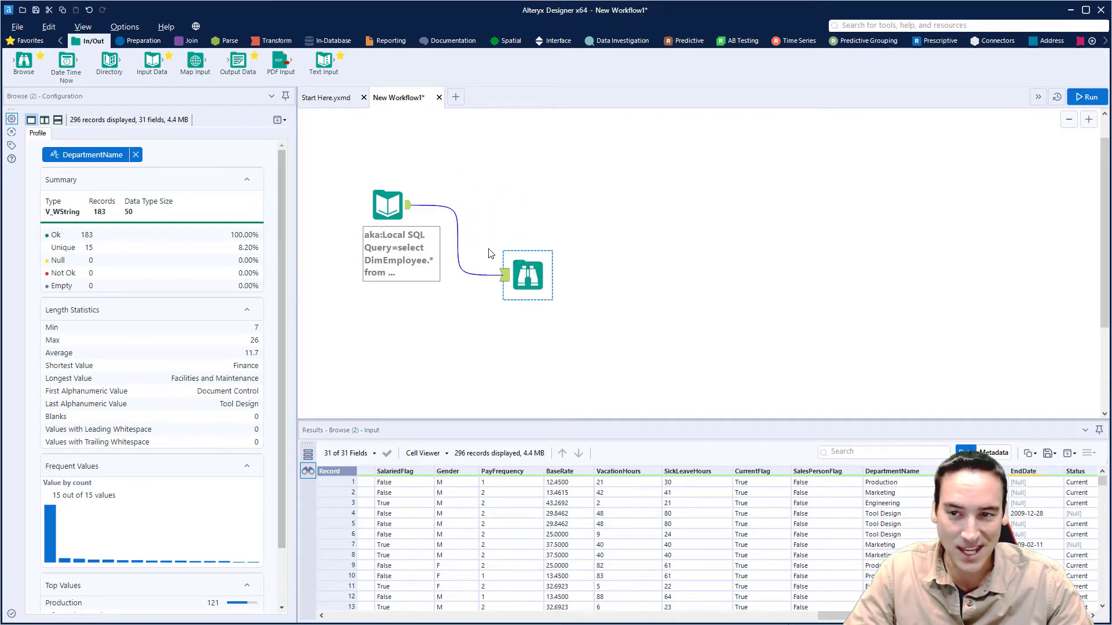
# Step: Add a Filter tool after the input with basic condition DepartmentName Equals "Selection"
pyautogui.click(151, 42)
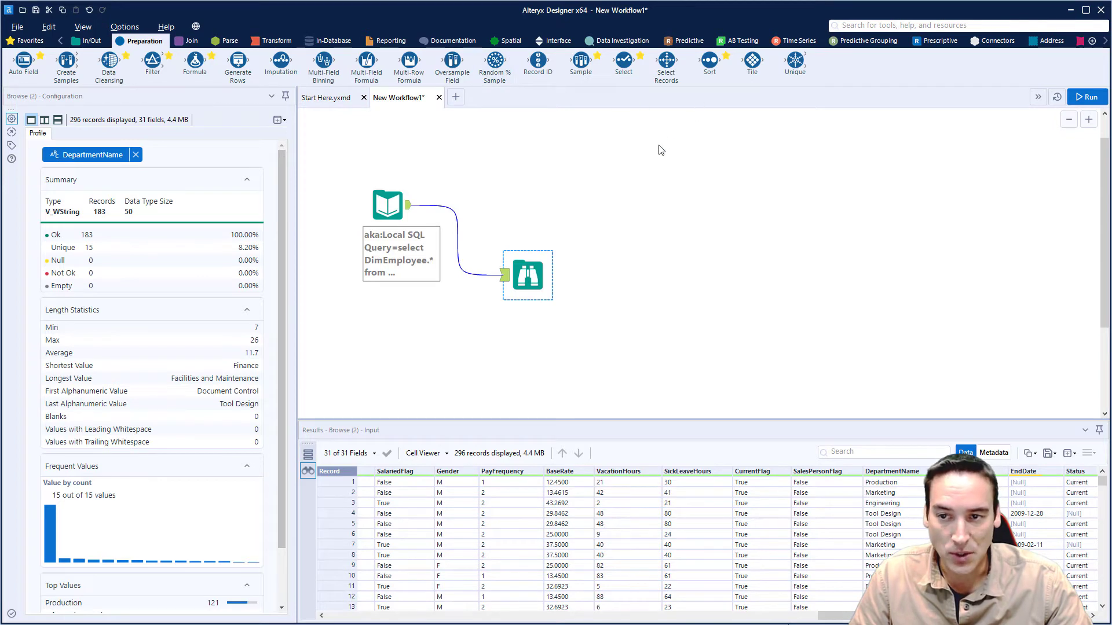
pyautogui.moveTo(152, 60); pyautogui.dragTo(508, 204)
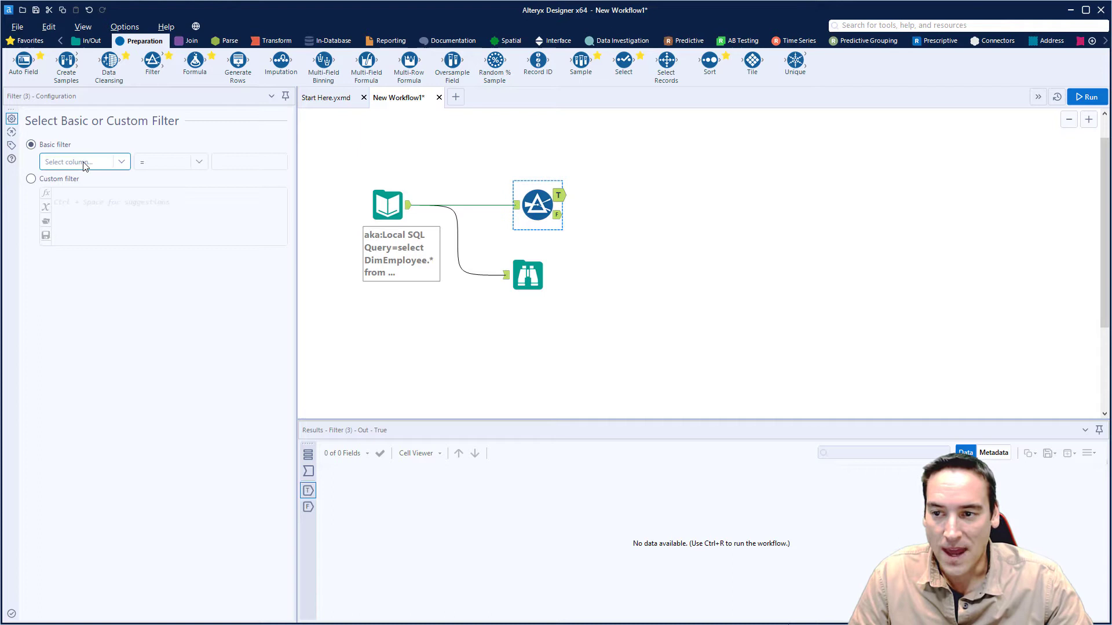
pyautogui.click(123, 164)
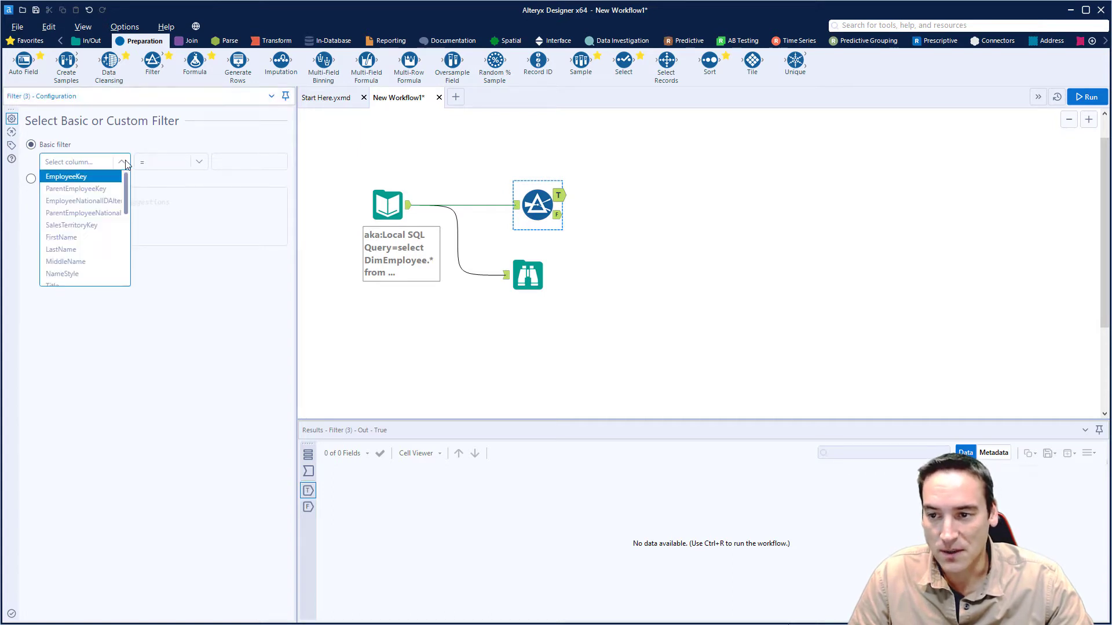
pyautogui.scroll(-5, 110, 185)
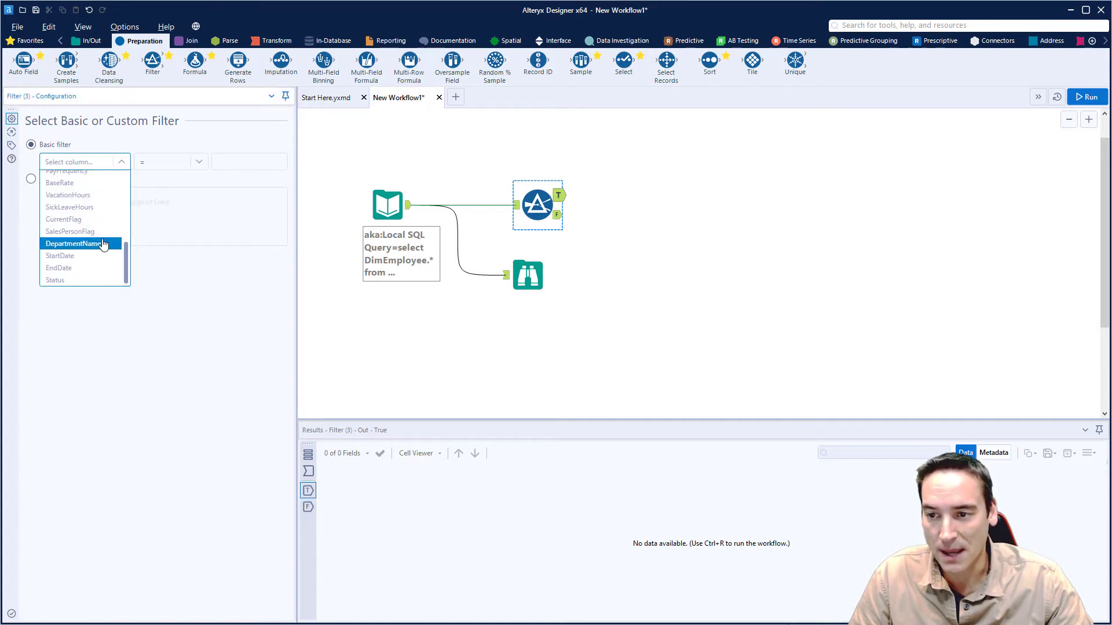
pyautogui.click(106, 241)
pyautogui.click(246, 162)
pyautogui.write('S')
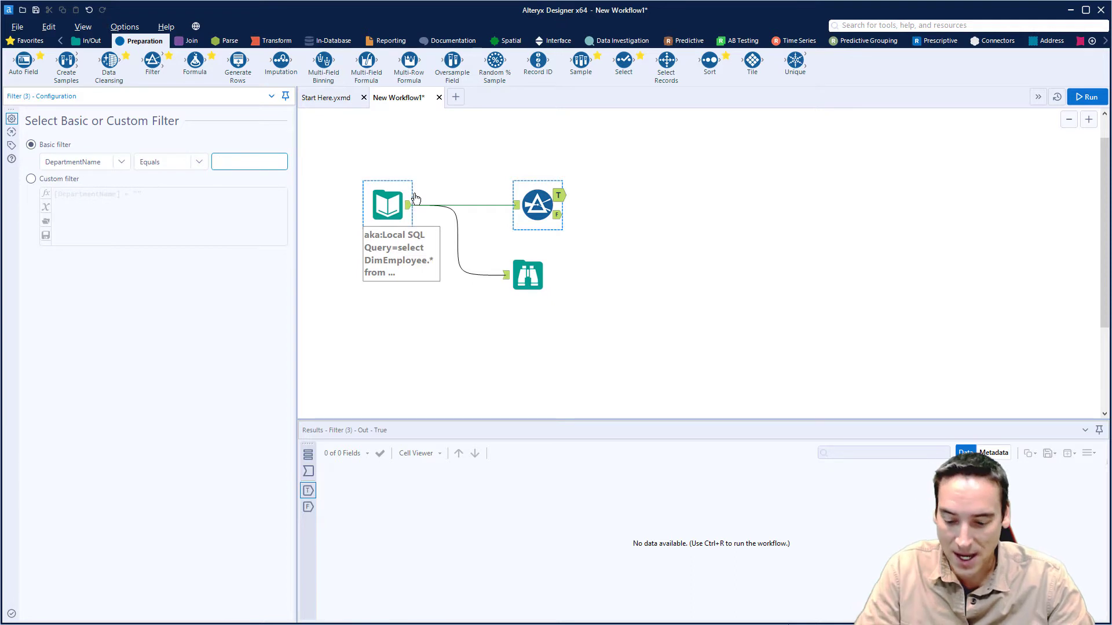
pyautogui.write('election')
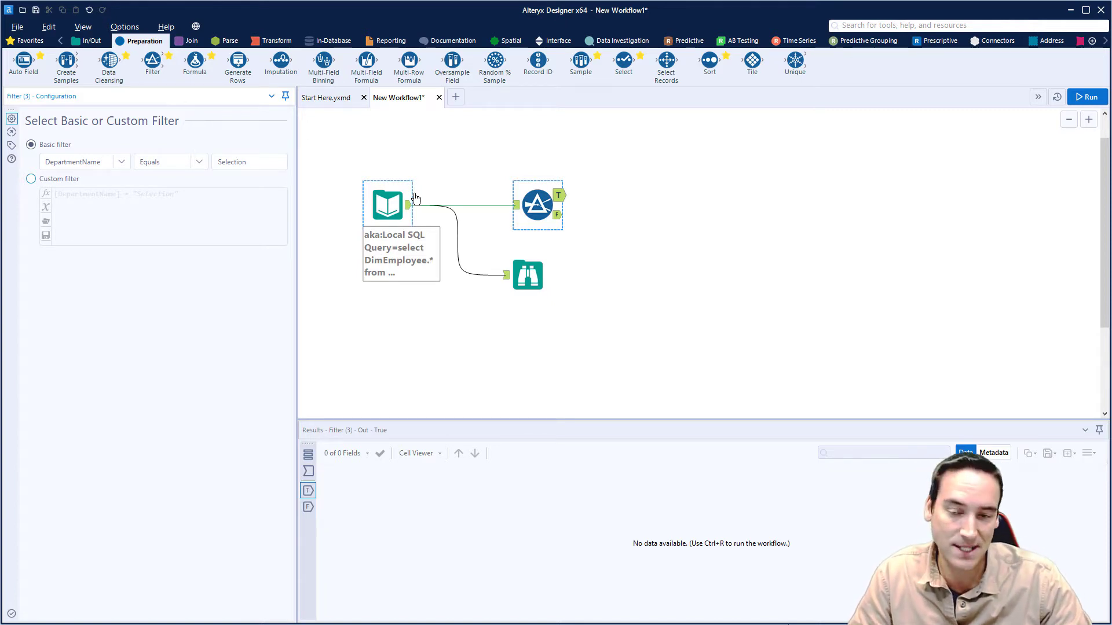
# Step: Finish the filter, run, and move all three tools lower on the canvas
pyautogui.click(502, 161)
pyautogui.hotkey('ctrl', 'r')
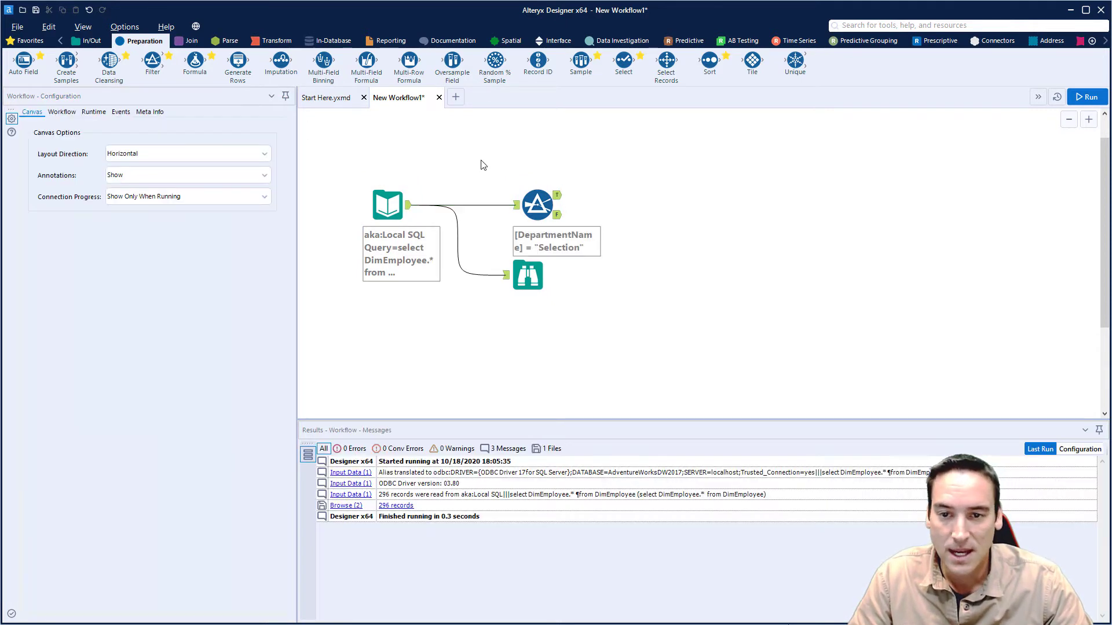
pyautogui.moveTo(328, 125); pyautogui.dragTo(623, 347)
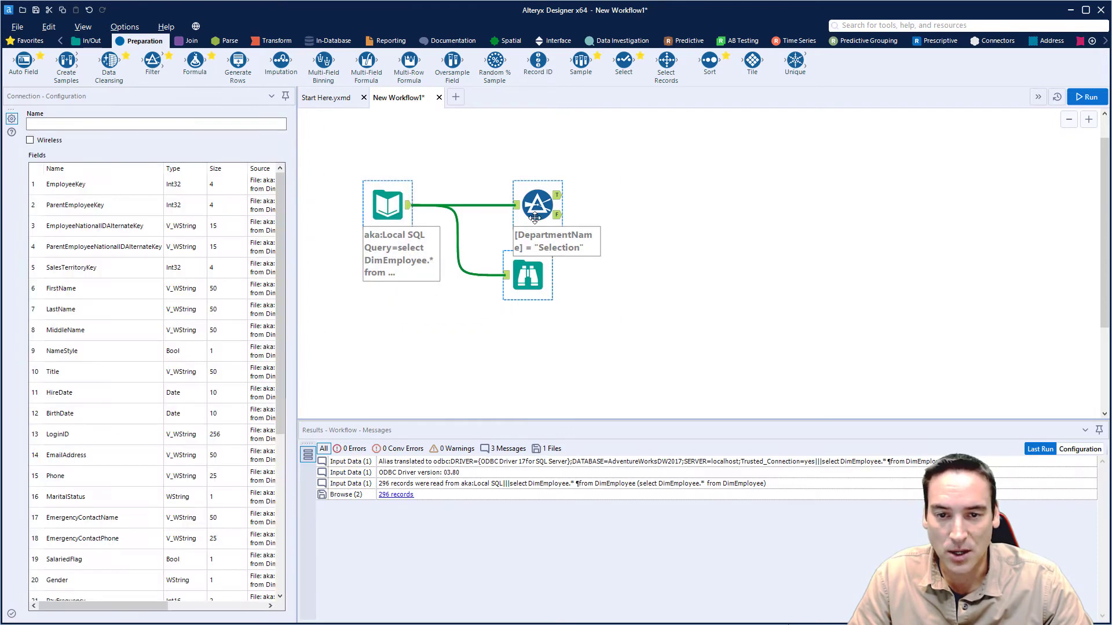
pyautogui.moveTo(534, 205); pyautogui.dragTo(526, 242)
pyautogui.click(491, 187)
# Step: Rerun the workflow and place an Interface Text Box prompt above the filter
pyautogui.hotkey('ctrl', 'r')
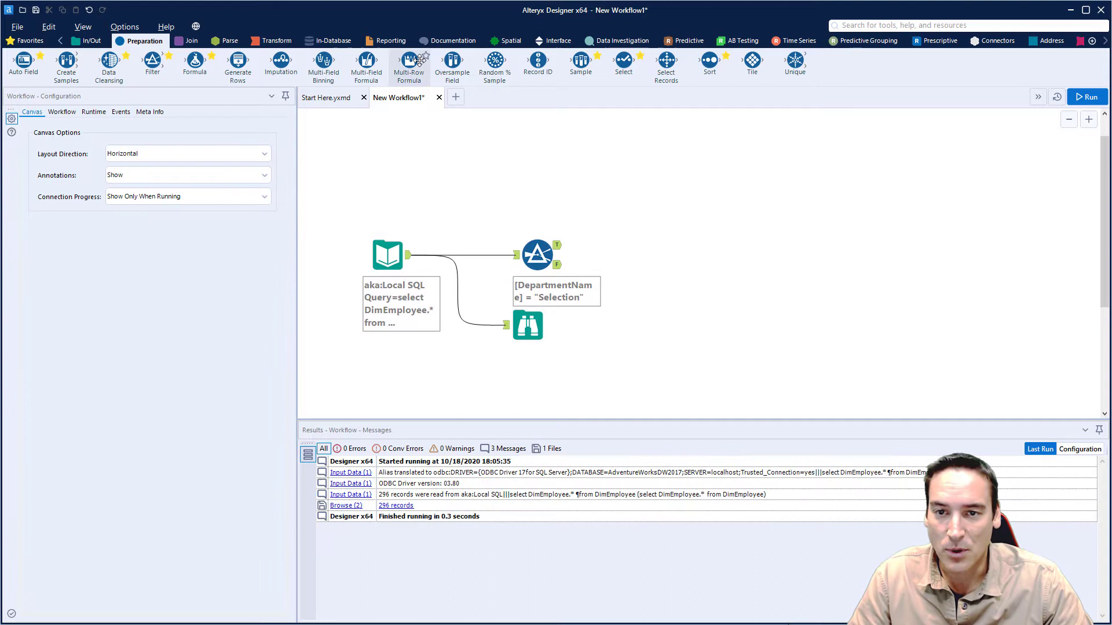
pyautogui.click(543, 42)
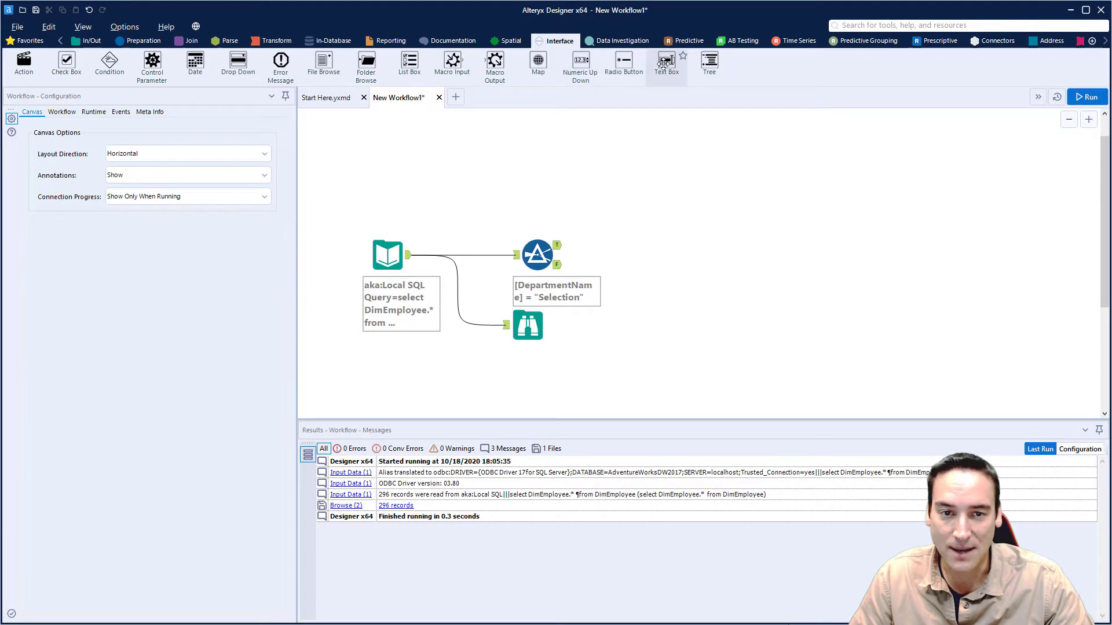
pyautogui.moveTo(663, 64); pyautogui.dragTo(407, 155)
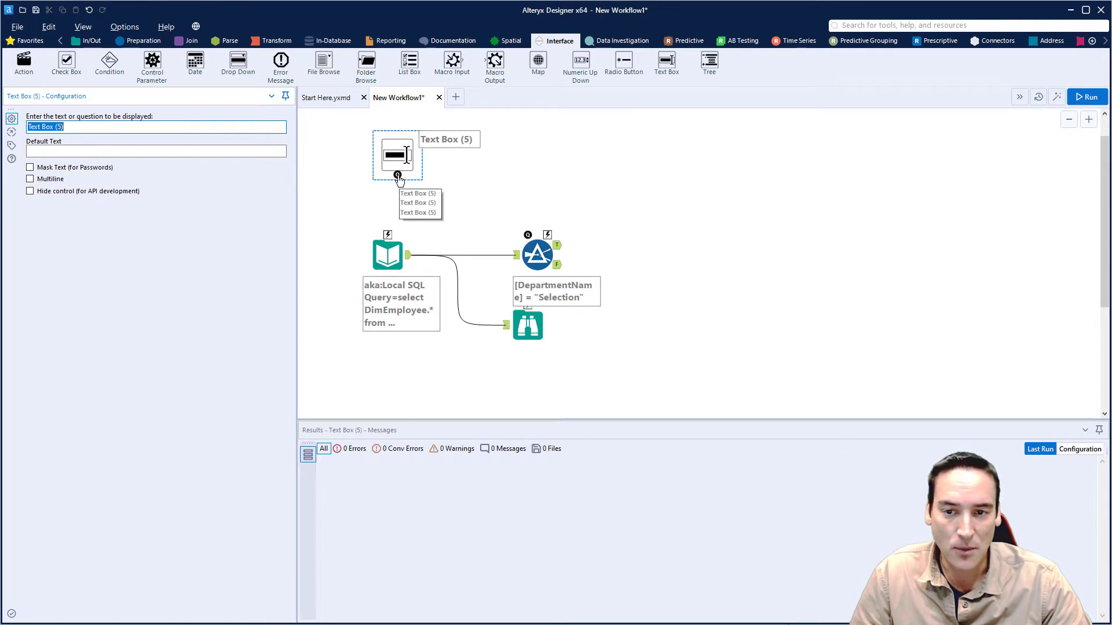
# Step: Link the Text Box's Q anchor to the Filter, inserting an Update Value action between them
pyautogui.moveTo(398, 176); pyautogui.dragTo(551, 235)
pyautogui.click(590, 162)
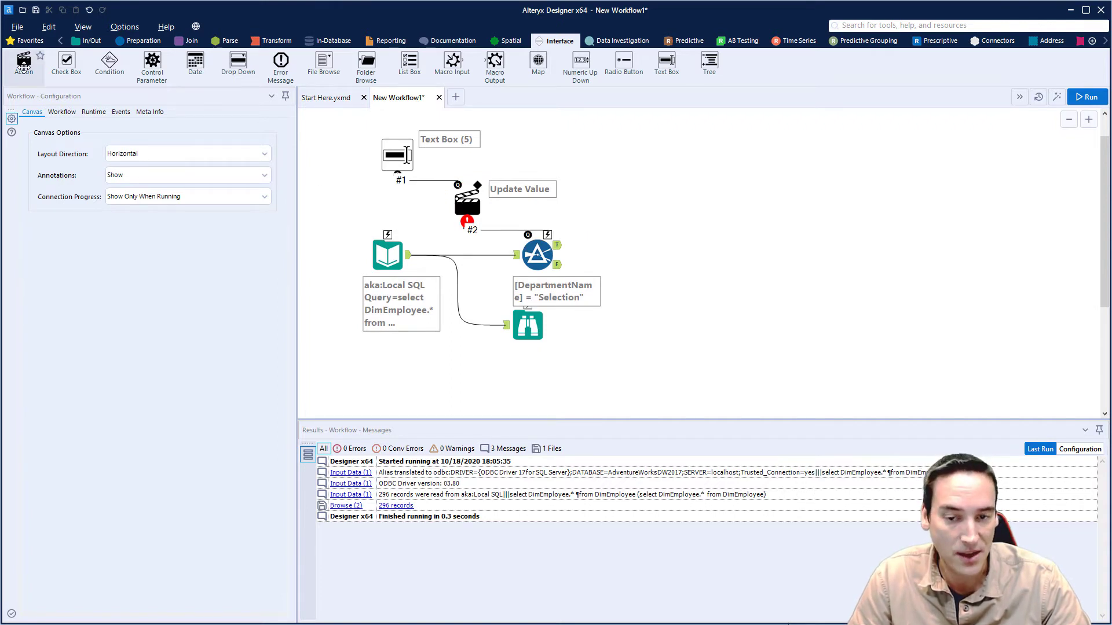
pyautogui.click(393, 155)
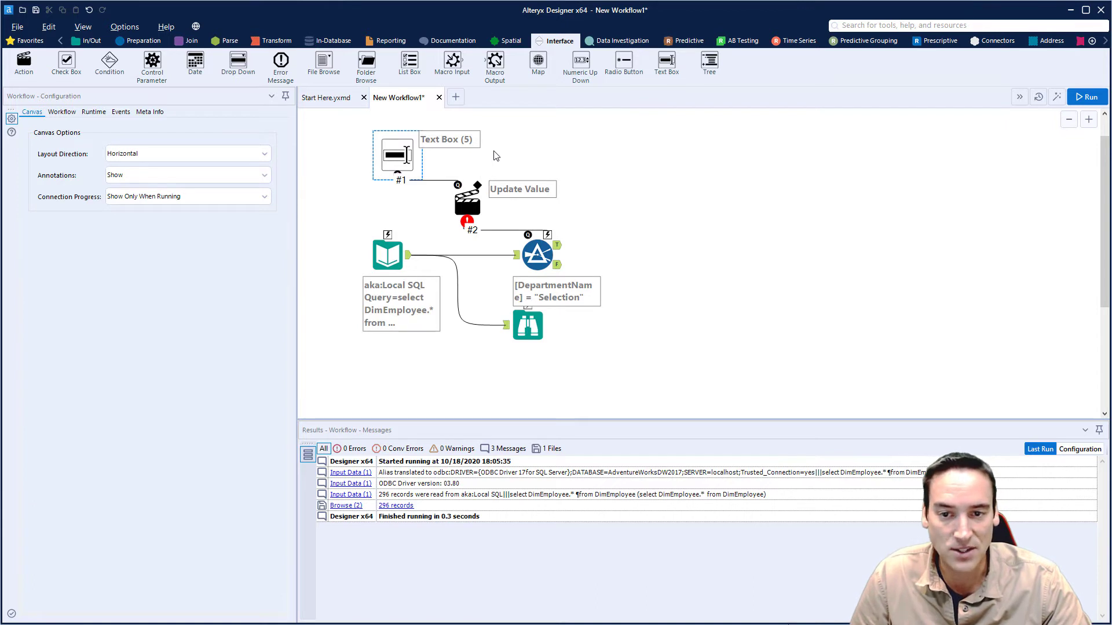
pyautogui.click(462, 191)
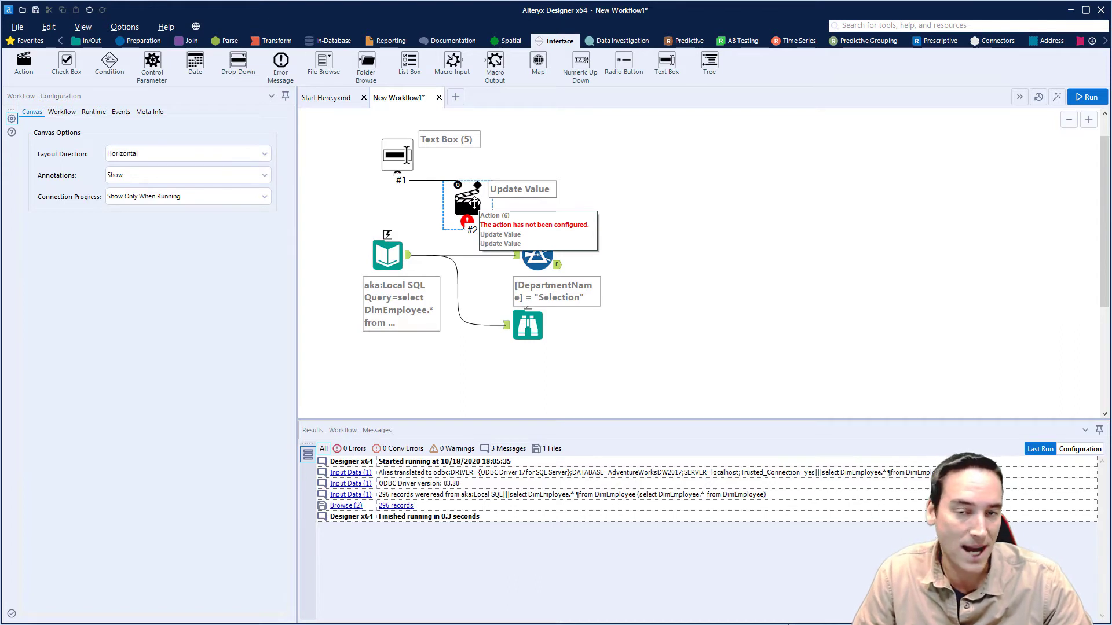
# Step: Replace the Text Box prompt text with "Enter Department" and run the workflow
pyautogui.click(407, 155)
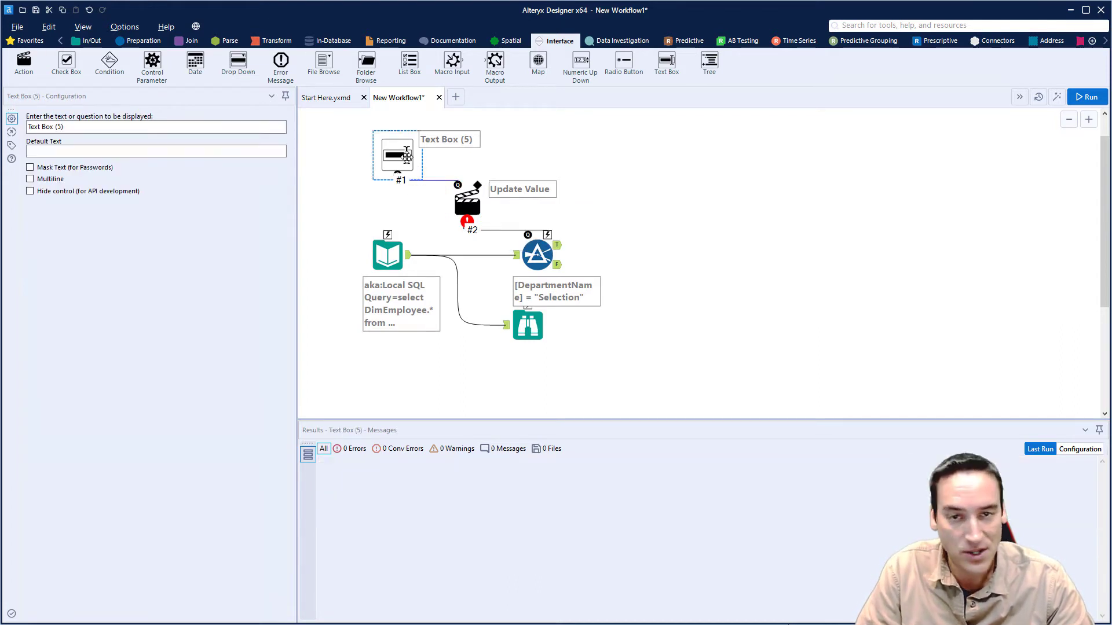
pyautogui.moveTo(144, 127); pyautogui.dragTo(9, 121)
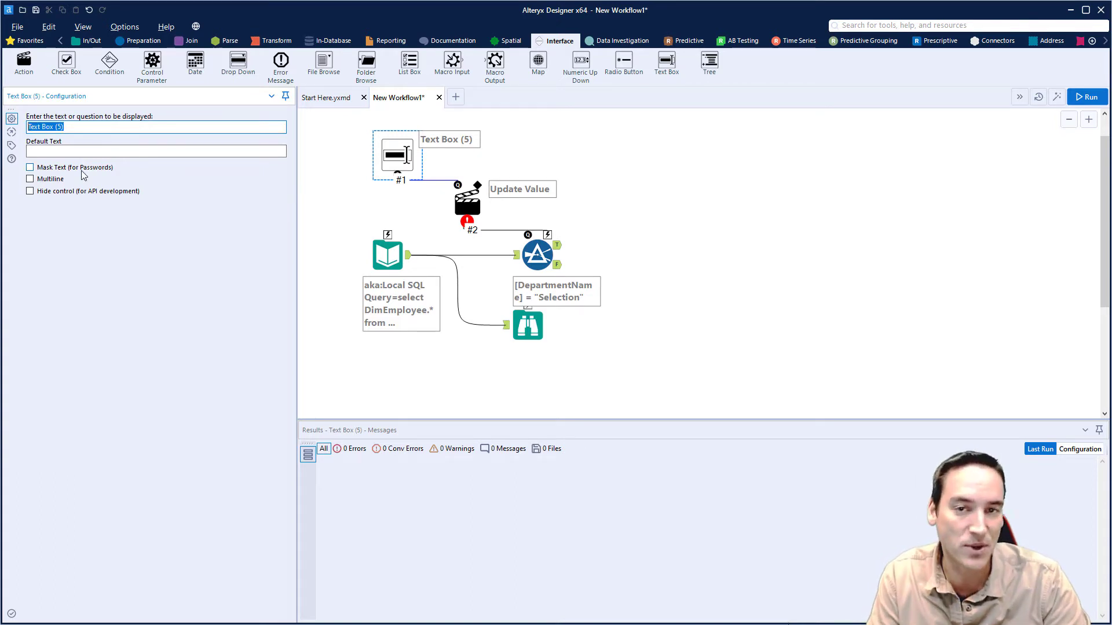
pyautogui.write('Ent')
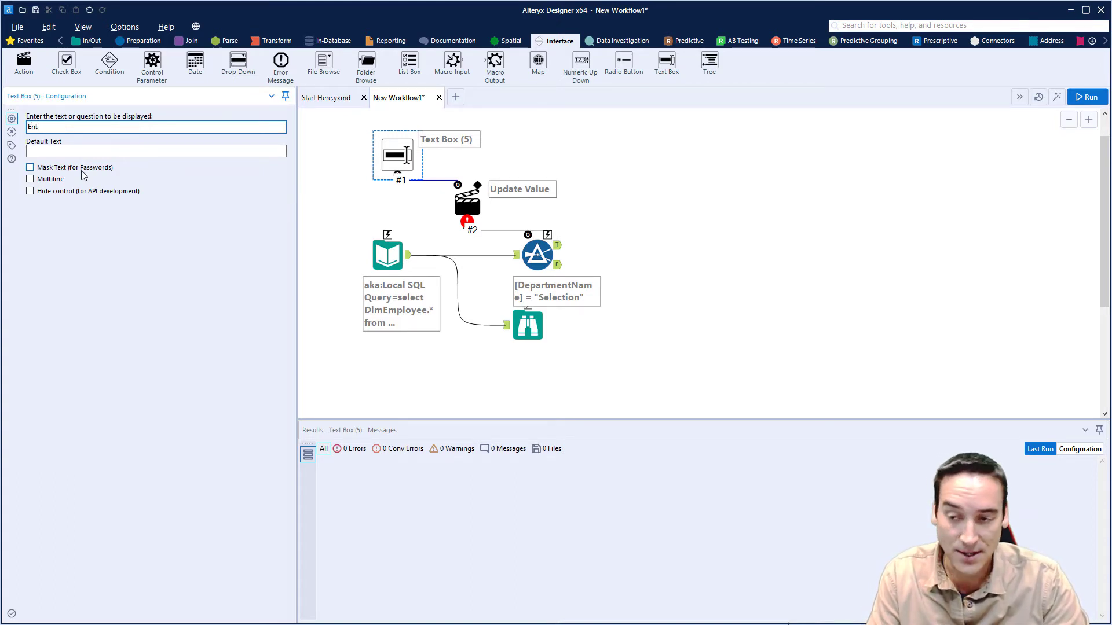
pyautogui.write('er DEpar')
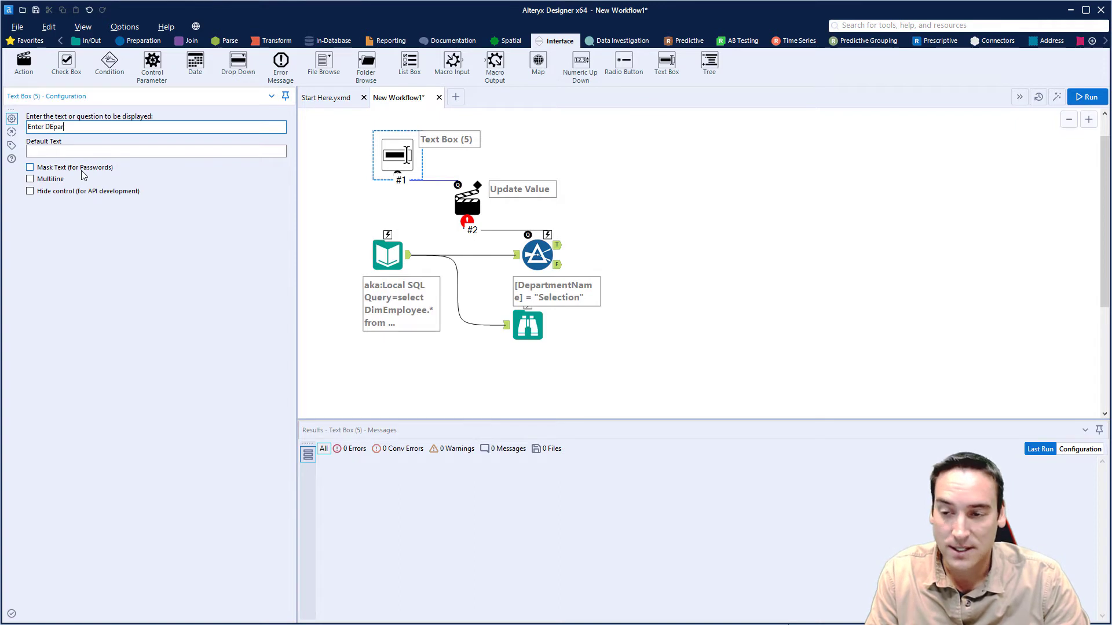
pyautogui.press('BackSpace')
pyautogui.press('BackSpace')
pyautogui.press('BackSpace')
pyautogui.press('BackSpace')
pyautogui.press('BackSpace')
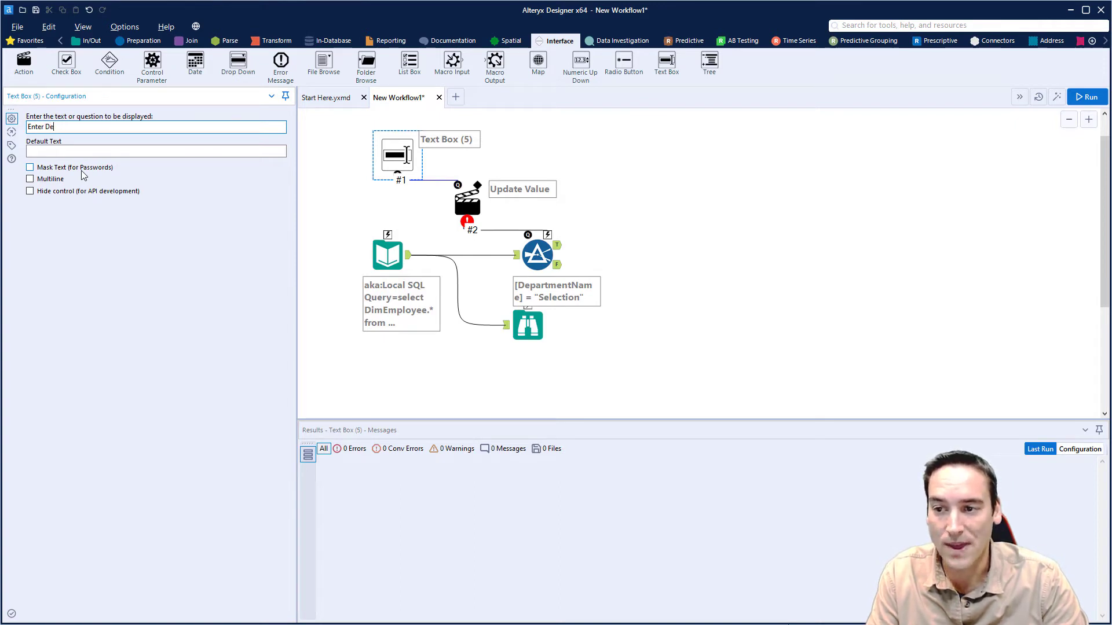
pyautogui.write('epartment')
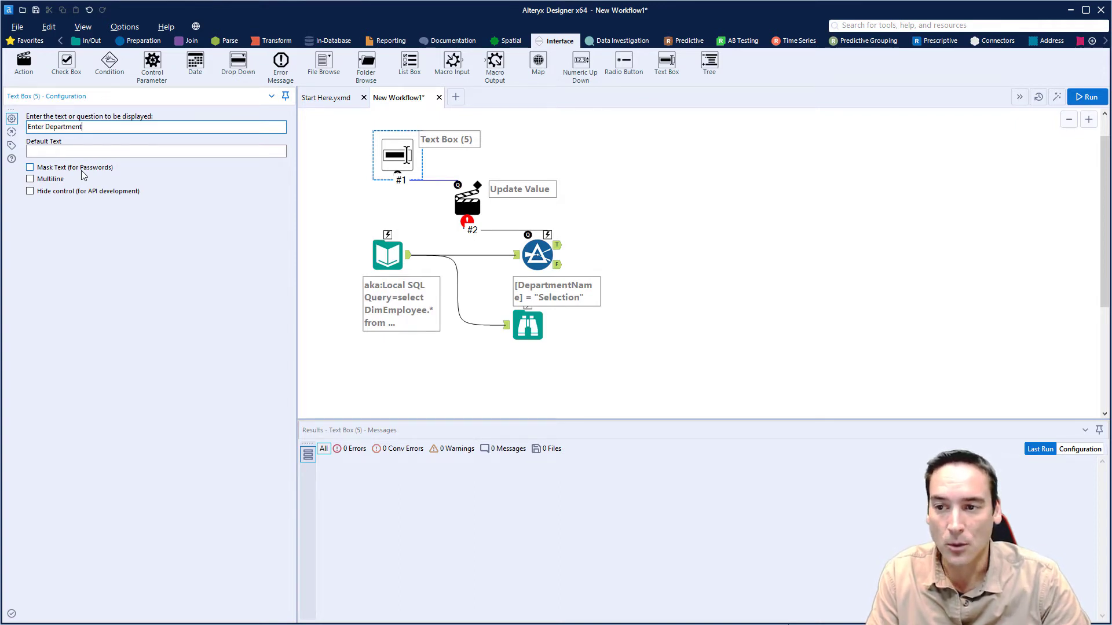
pyautogui.hotkey('ctrl', 'r')
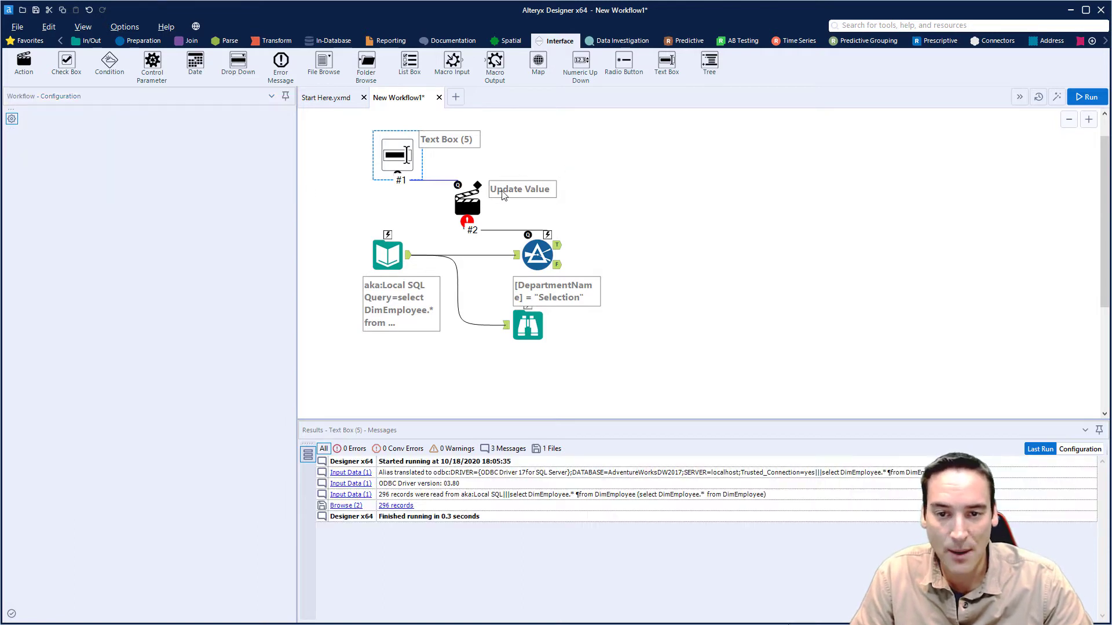
# Step: Set the Update Value action to update the Filter's Operand value "Selection"
pyautogui.click(467, 201)
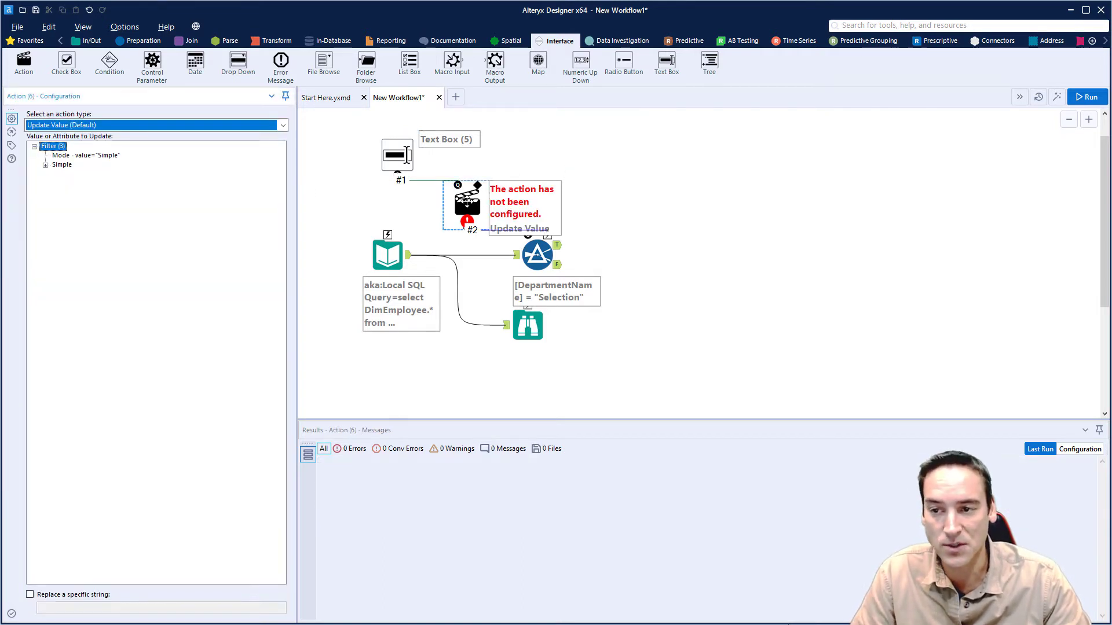
pyautogui.click(46, 165)
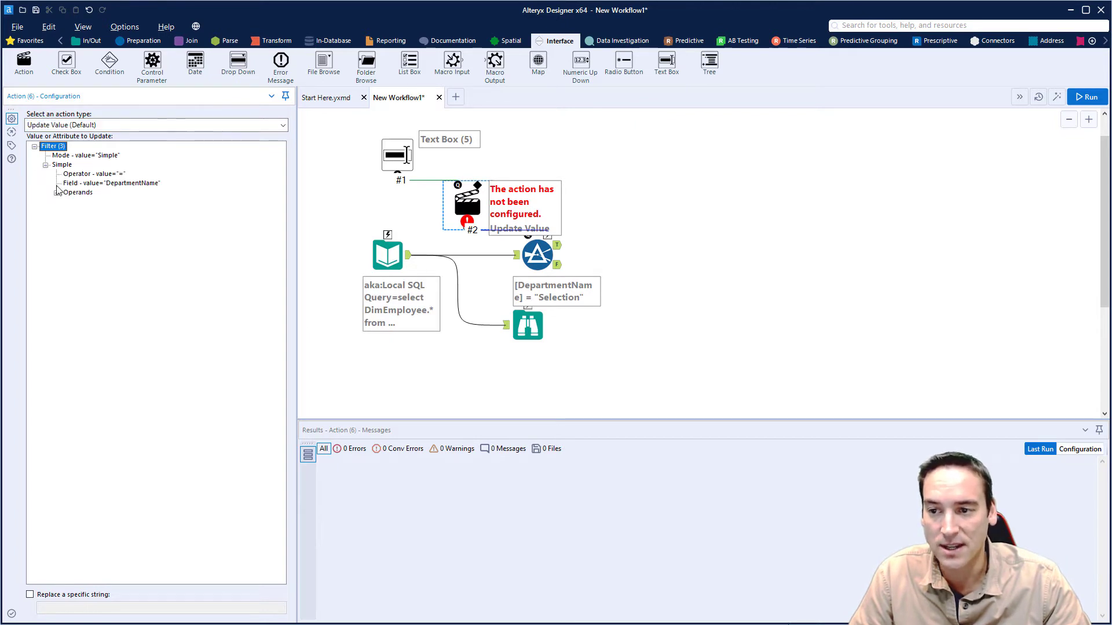
pyautogui.click(56, 193)
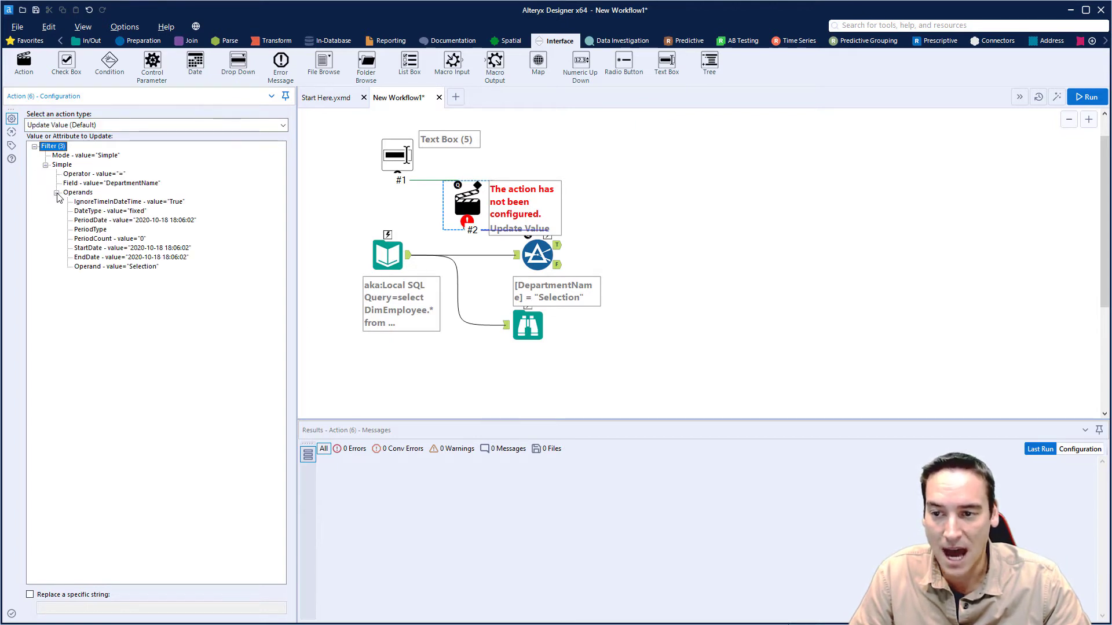
pyautogui.click(141, 268)
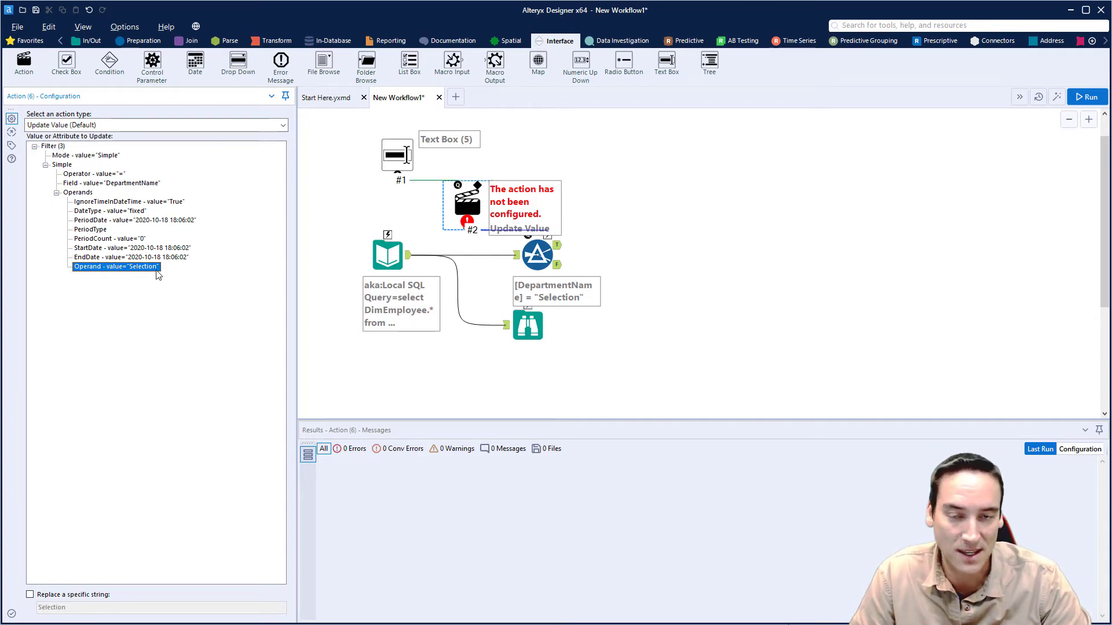
pyautogui.click(689, 209)
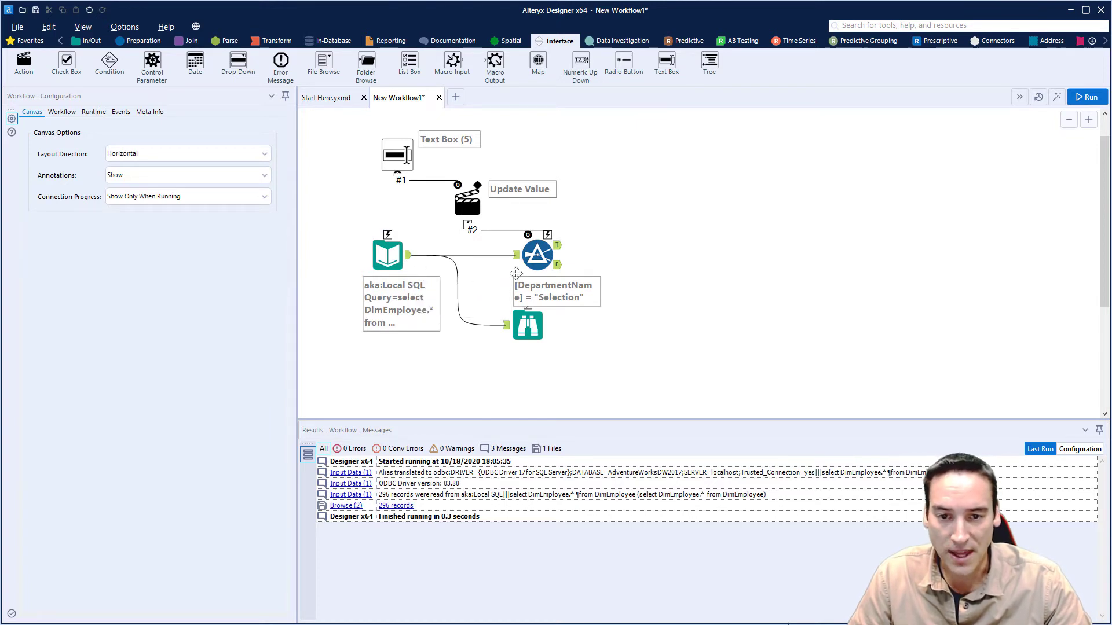
# Step: Attach a Browse tool to the Filter's False output and place it right of the Filter
pyautogui.click(540, 258)
pyautogui.rightClick(540, 258)
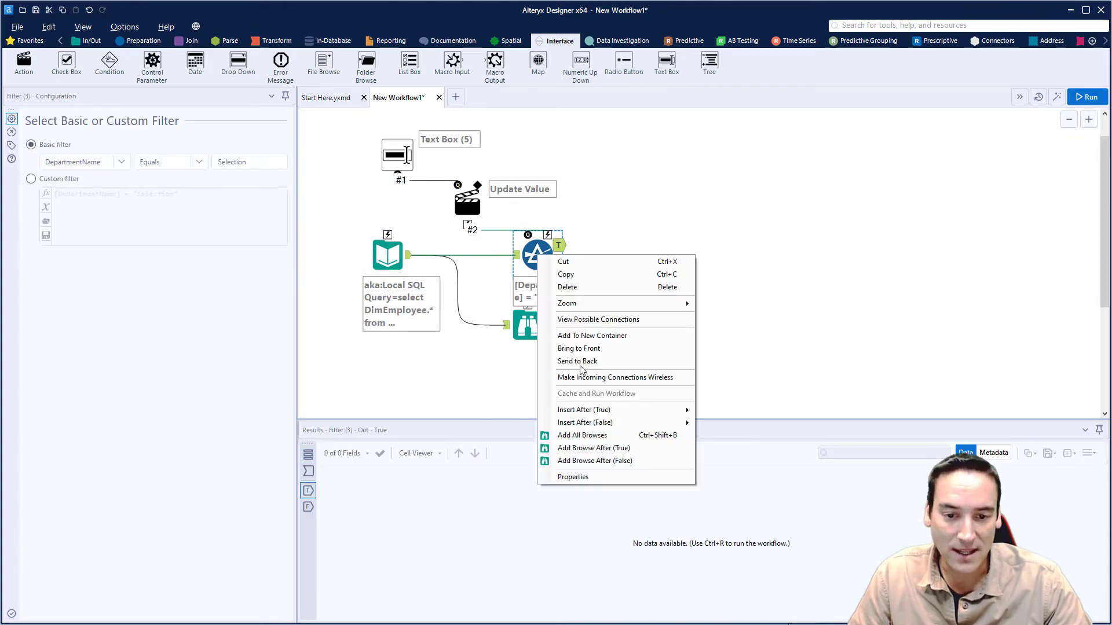
pyautogui.click(607, 461)
pyautogui.moveTo(617, 285); pyautogui.dragTo(668, 306)
# Step: Add an Output Data tool from In/Out onto the Filter's True output
pyautogui.click(679, 238)
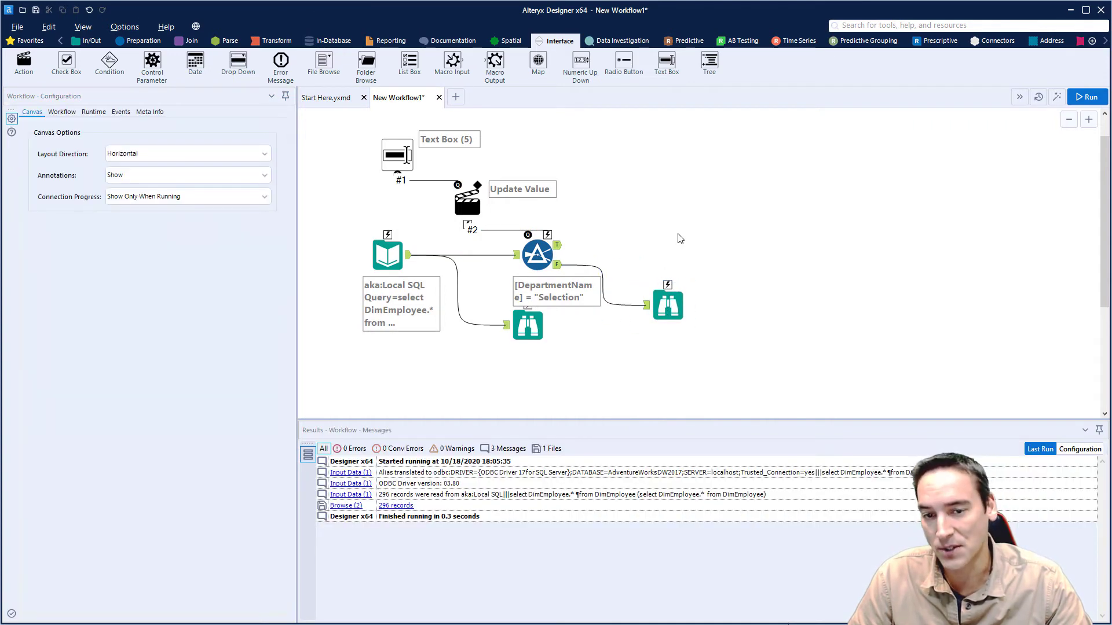
pyautogui.click(91, 43)
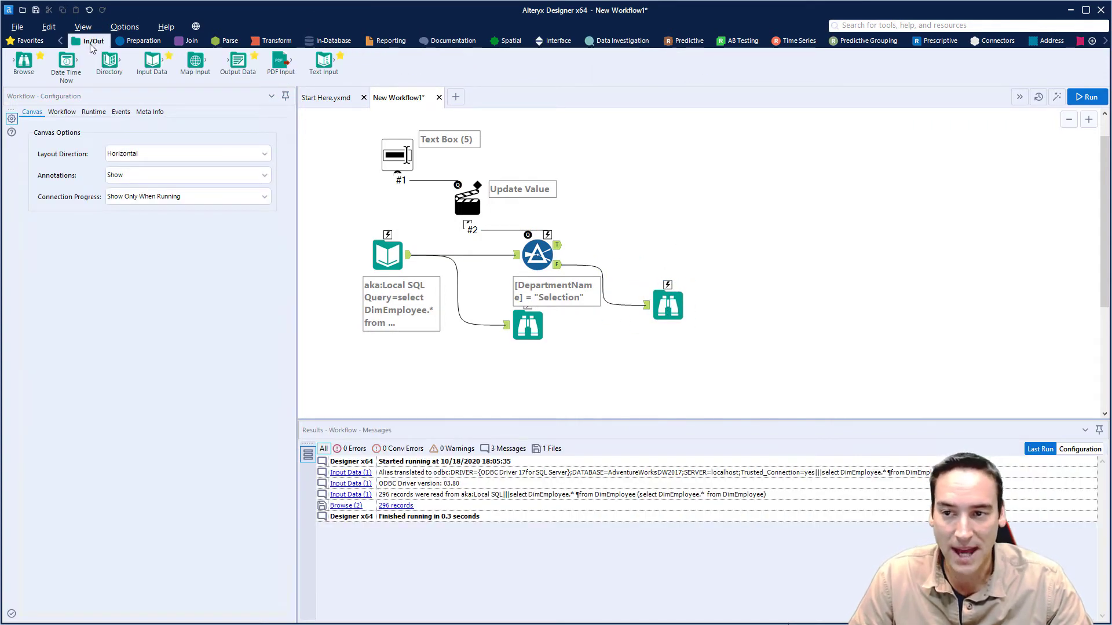
pyautogui.moveTo(238, 60); pyautogui.dragTo(658, 227)
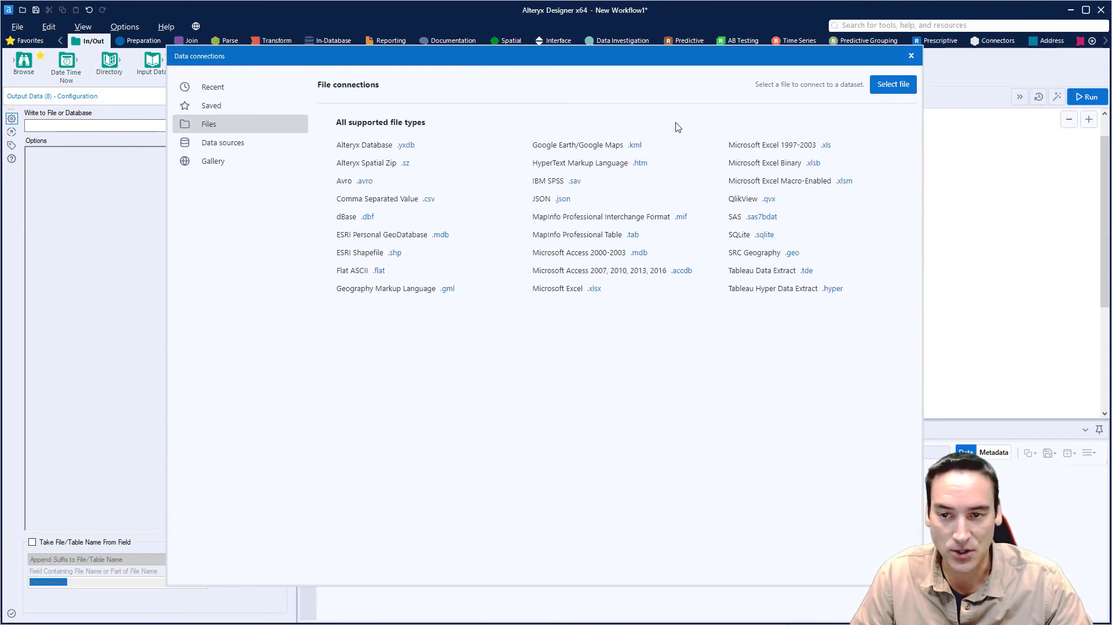
# Step: Write output as Excel .xlsx to Interface Tool Example.xlsx, replacing the file, using Sheet1
pyautogui.click(590, 290)
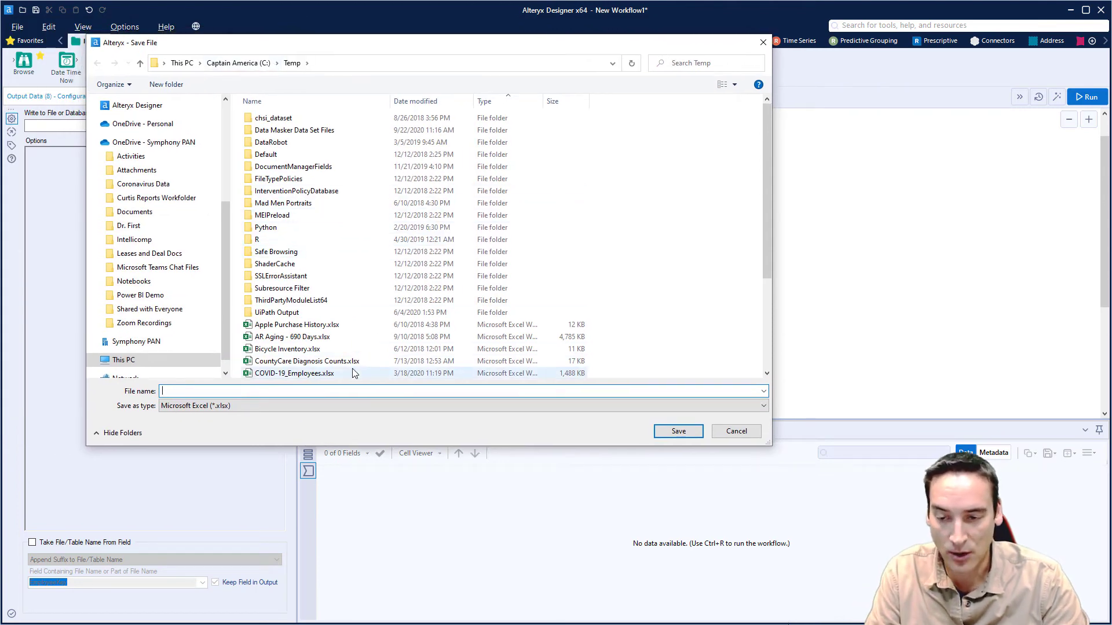
pyautogui.write('I')
pyautogui.press('Down')
pyautogui.press('Tab')
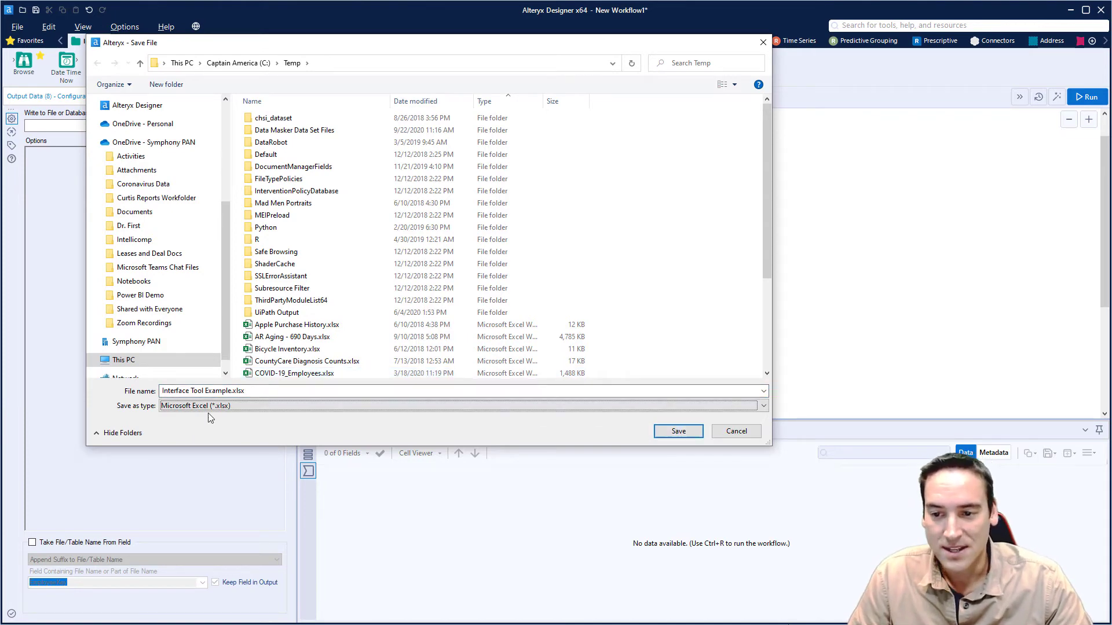
pyautogui.click(678, 432)
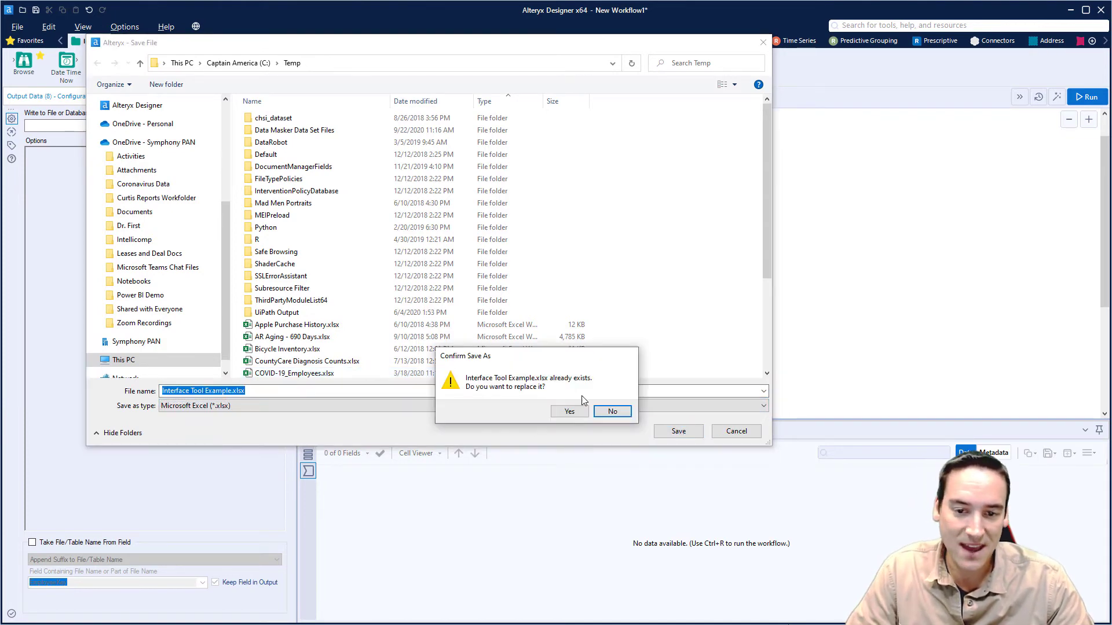
pyautogui.click(570, 412)
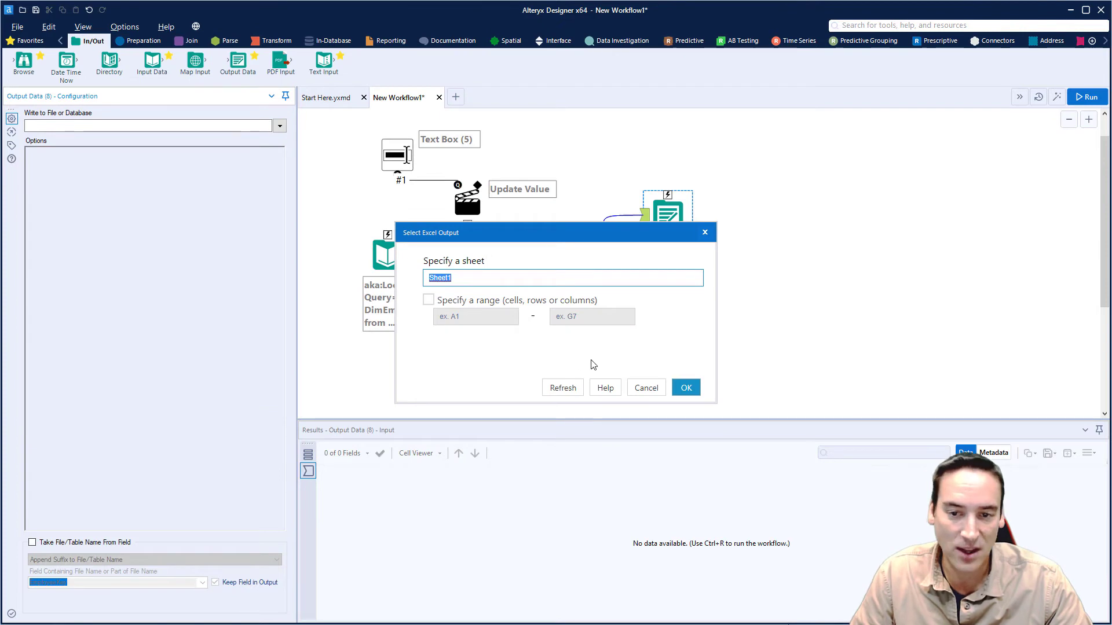
pyautogui.click(686, 387)
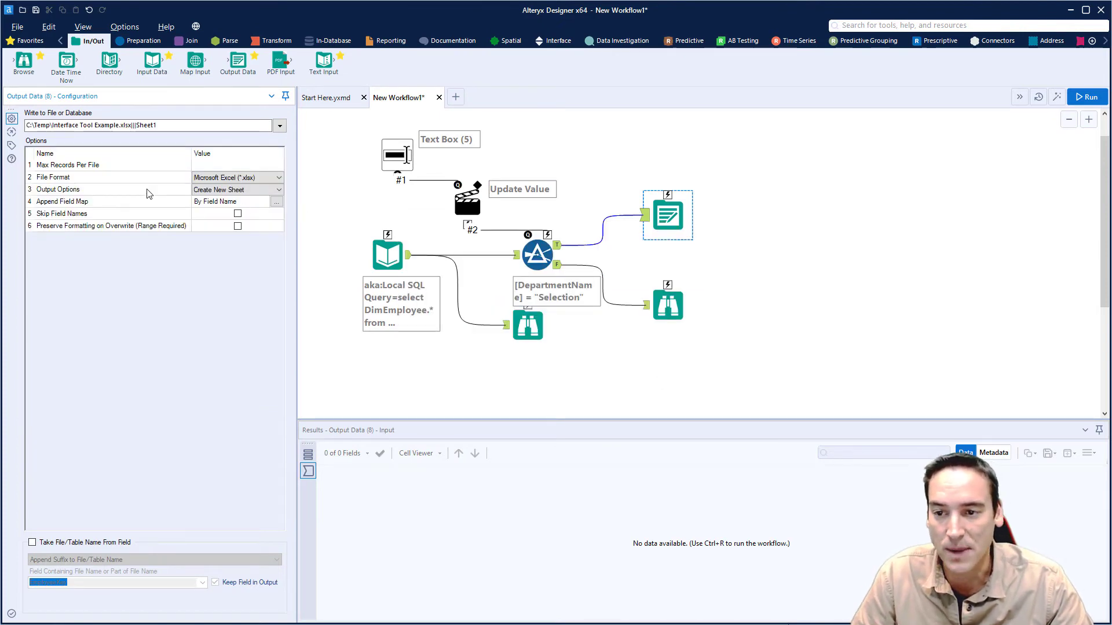
# Step: Set the Output Options to Overwrite Sheet or Range
pyautogui.click(255, 191)
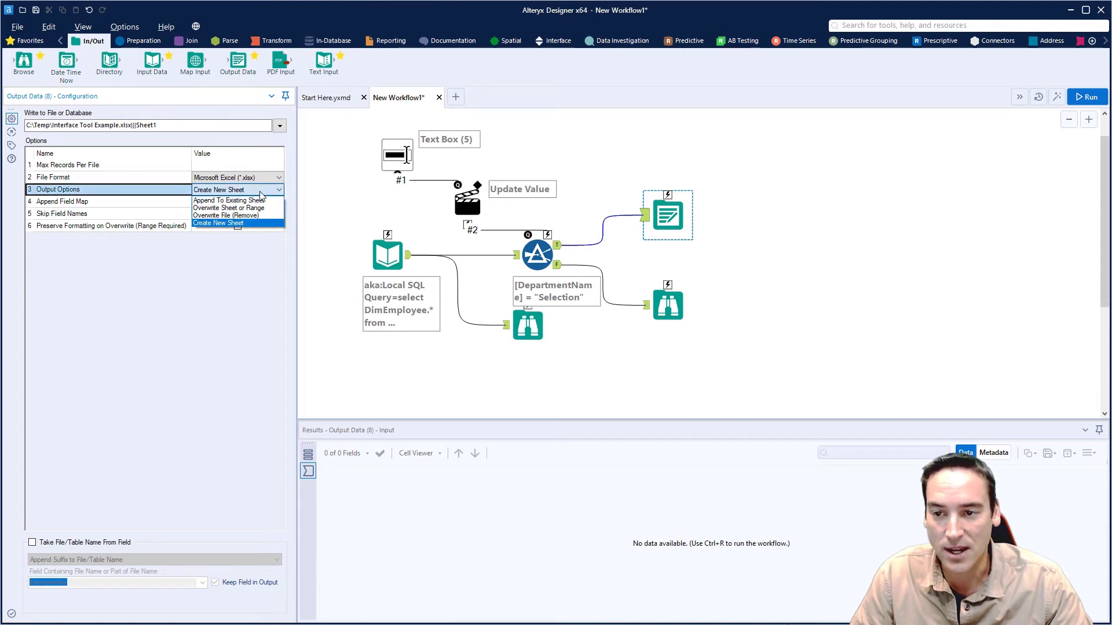
pyautogui.click(260, 209)
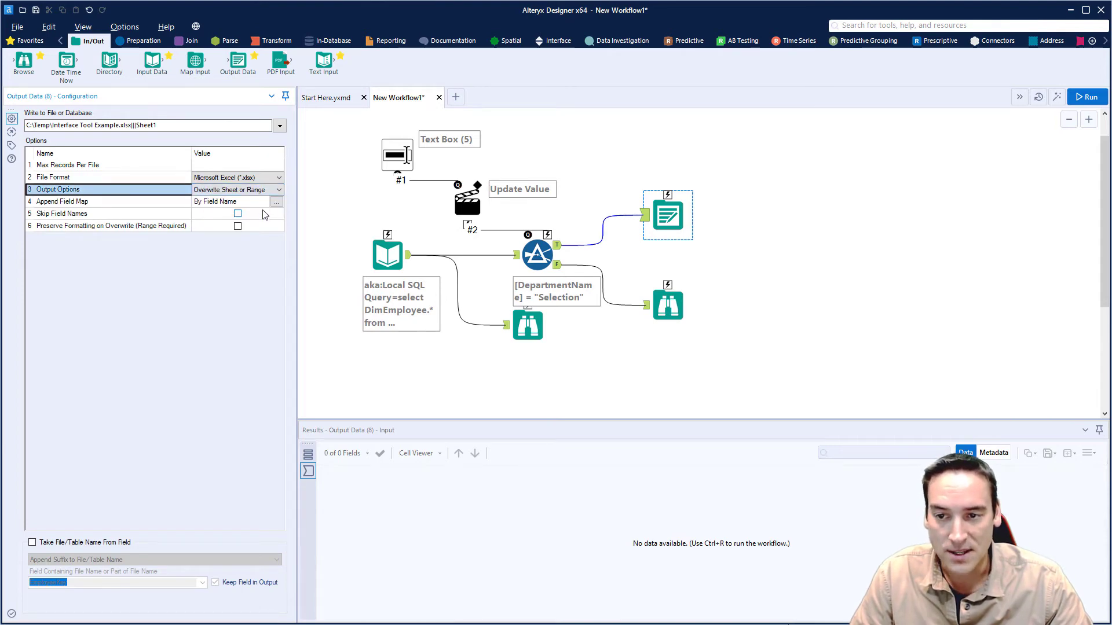
pyautogui.click(770, 264)
pyautogui.hotkey('ctrl', 'r')
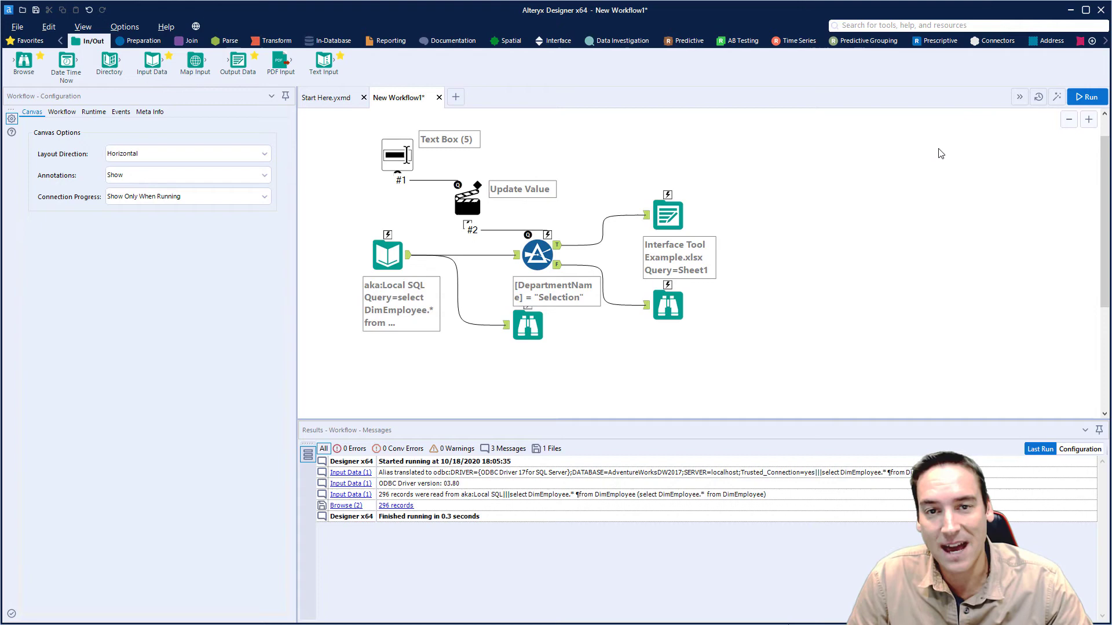
# Step: Run the workflow as an analytic app with Enter Department set to Finance
pyautogui.click(1057, 98)
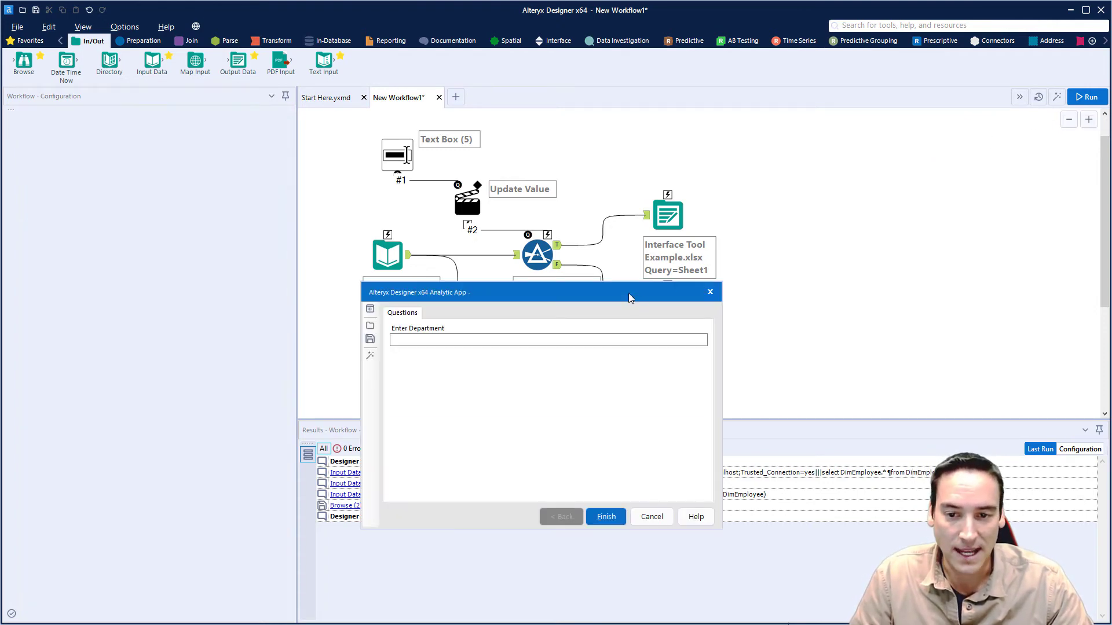
pyautogui.moveTo(629, 295); pyautogui.dragTo(634, 218)
pyautogui.click(540, 266)
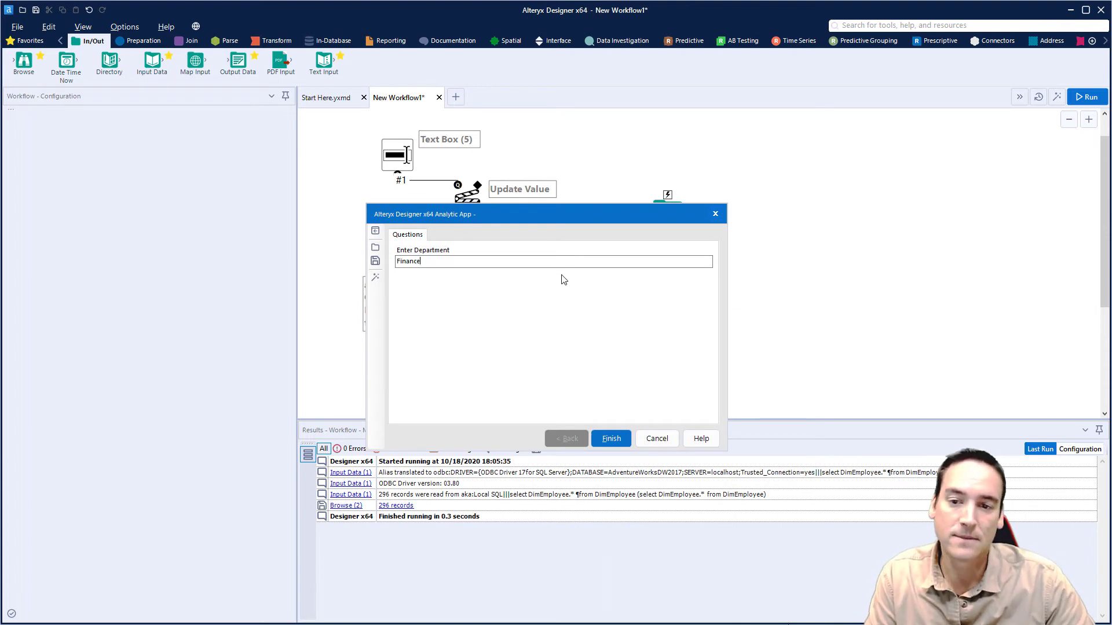
pyautogui.click(610, 437)
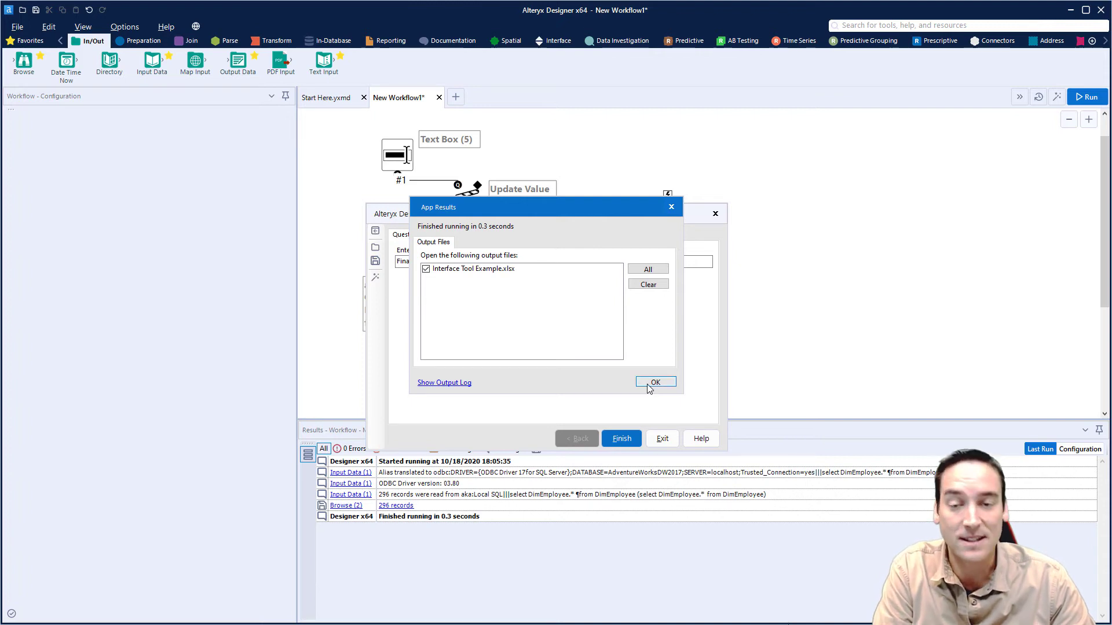
# Step: Open Interface Tool Example.xlsx, autofit column AA to check Finance-only rows, then close without saving
pyautogui.click(650, 382)
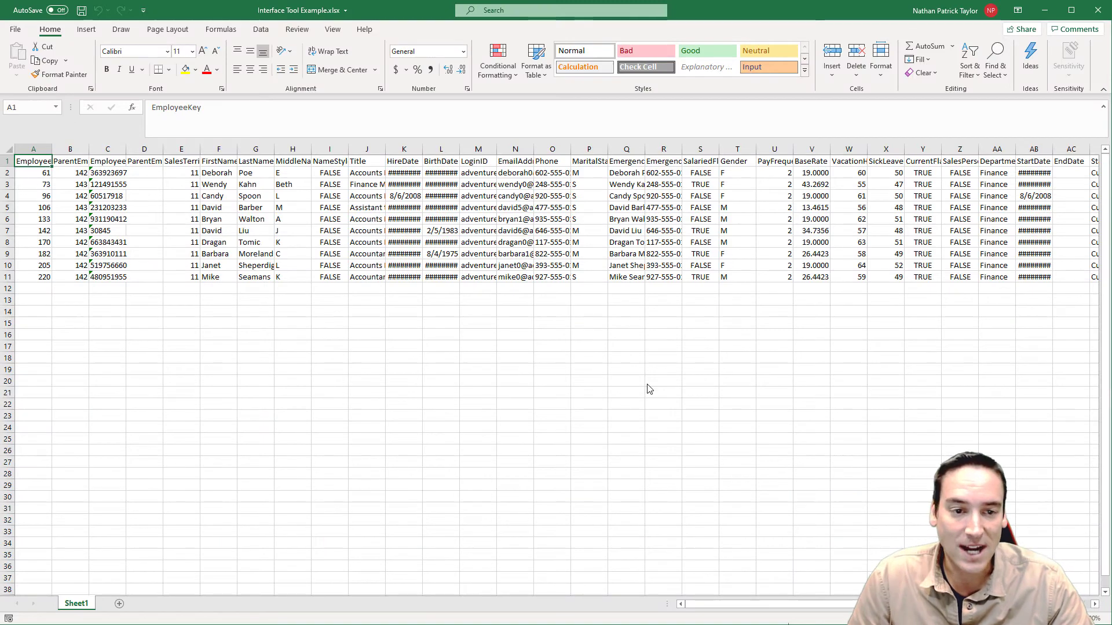
pyautogui.doubleClick(1015, 150)
pyautogui.click(1019, 150)
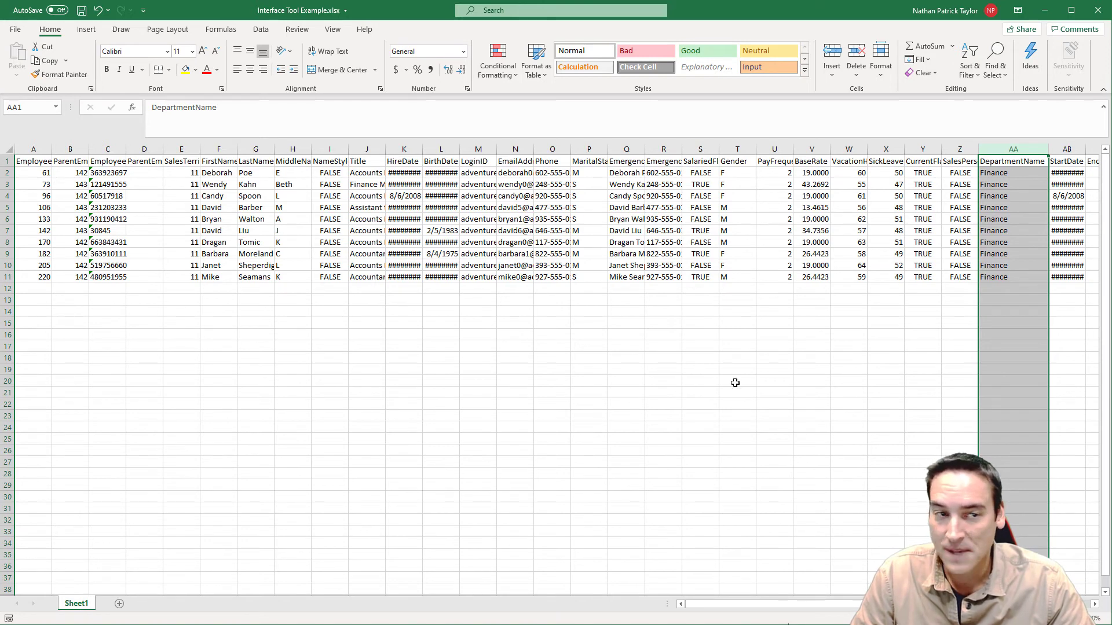
pyautogui.click(1097, 11)
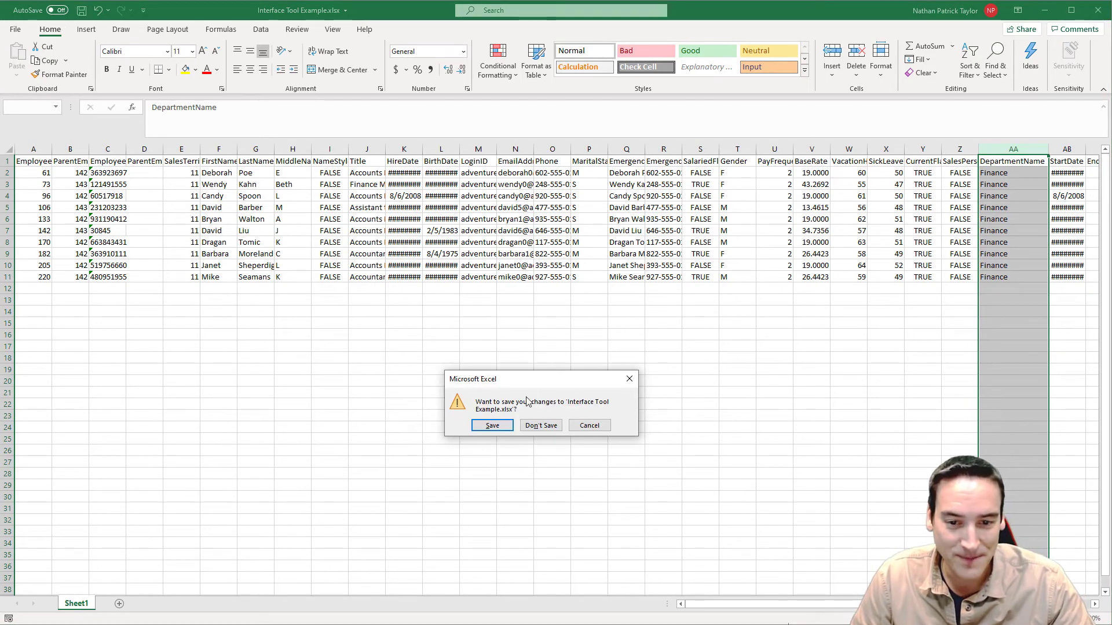
pyautogui.click(532, 426)
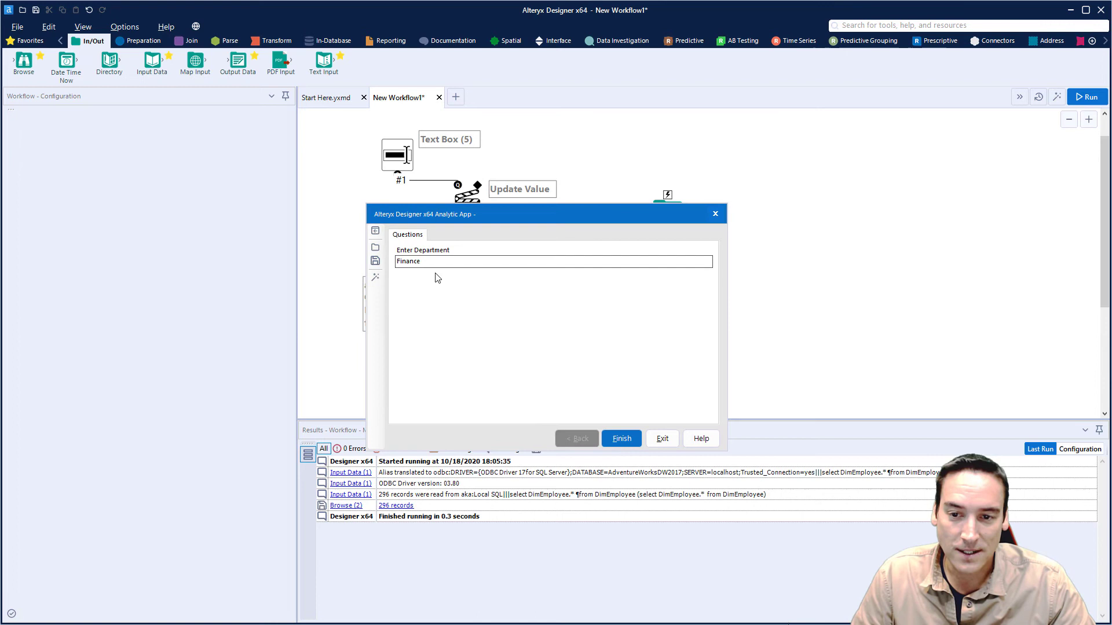
# Step: Rerun the app with the department changed from Finance to Marketing
pyautogui.press('Tab')
pyautogui.write('Mar')
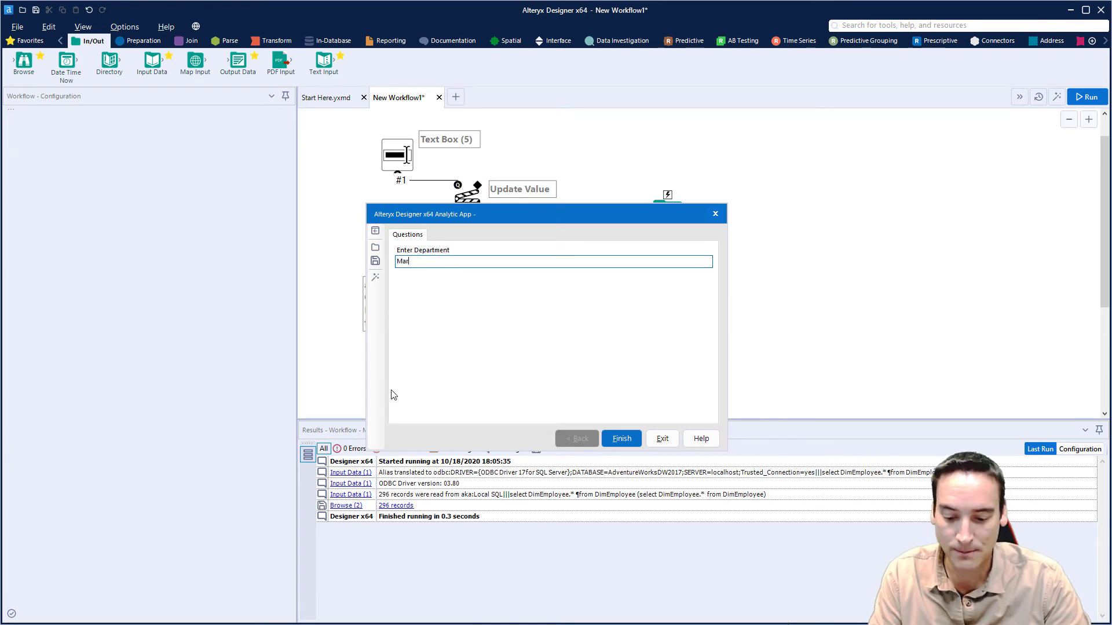
pyautogui.write('keting')
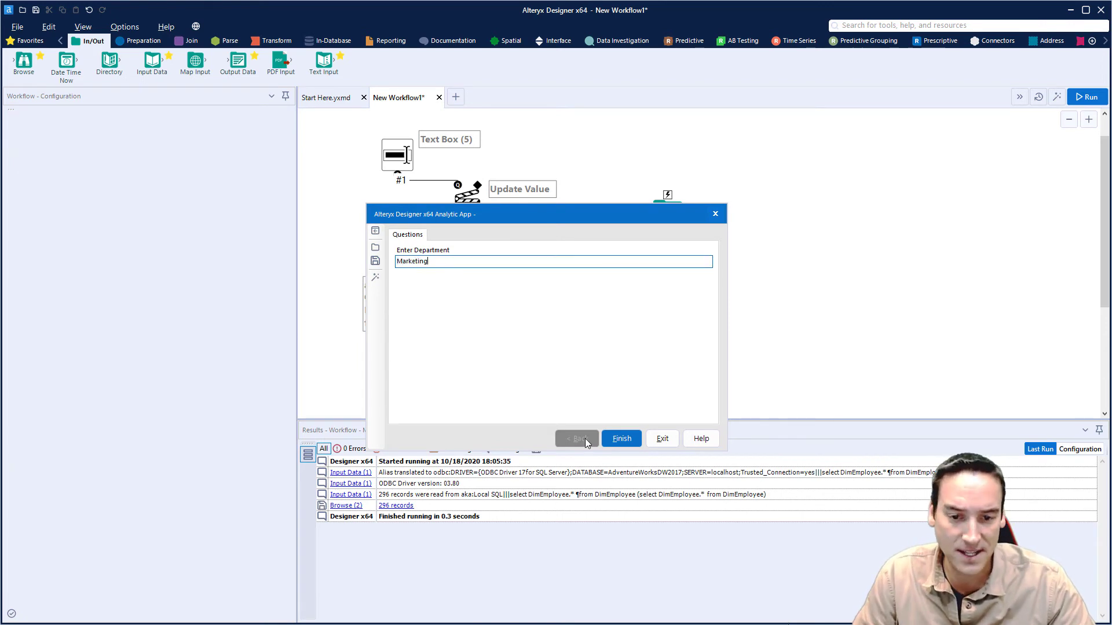
pyautogui.click(617, 438)
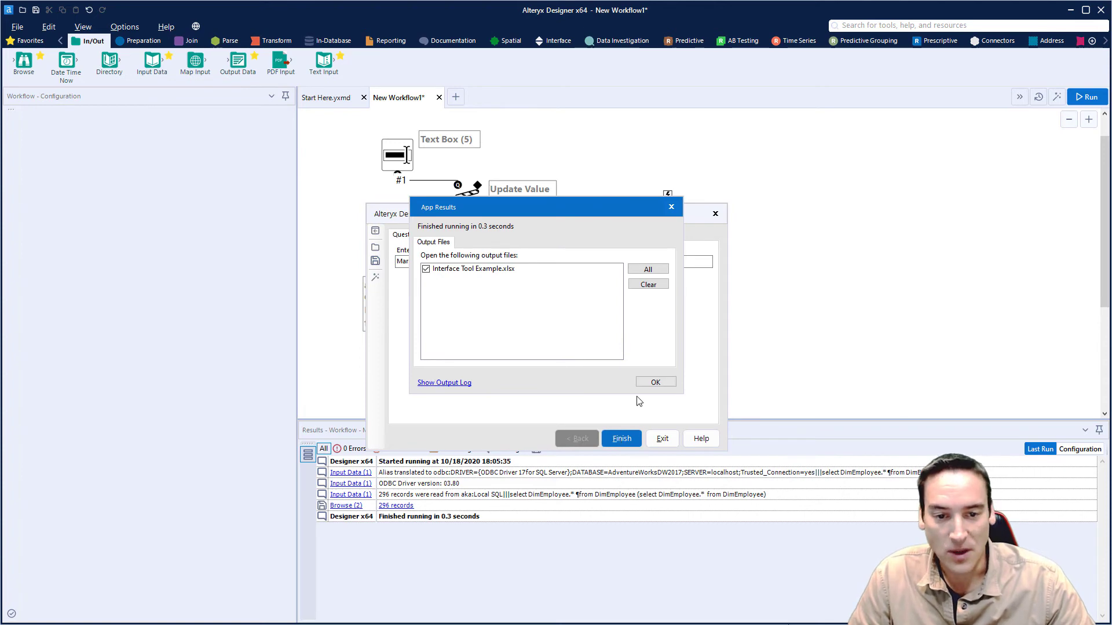
# Step: Open the output workbook, autofit column AA to verify Marketing-only rows, and close unsaved
pyautogui.click(649, 381)
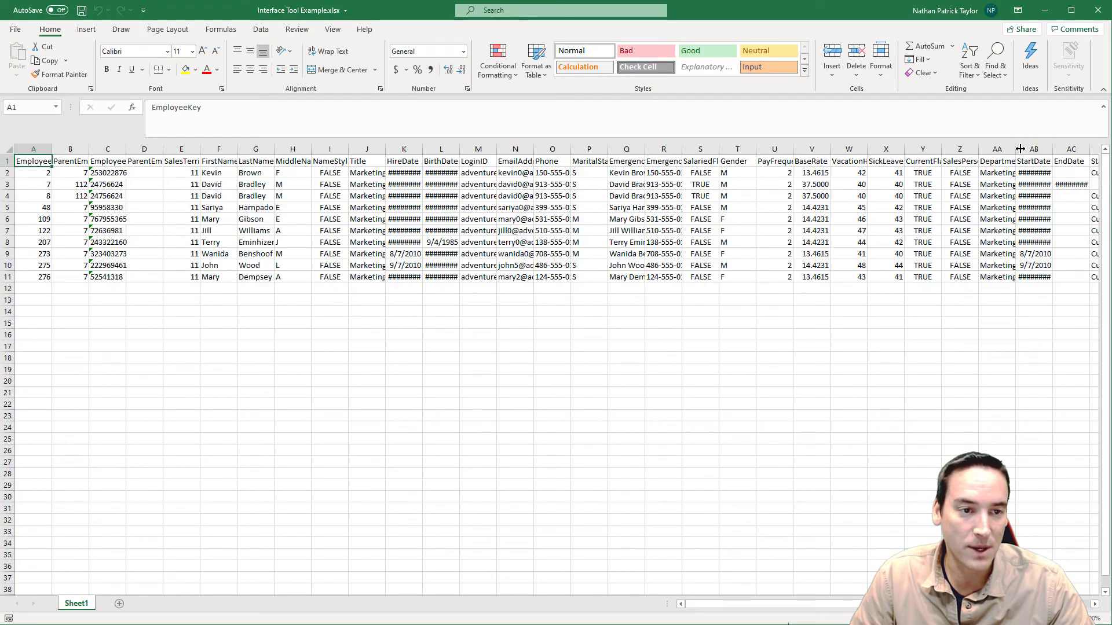
pyautogui.click(997, 149)
pyautogui.doubleClick(1016, 149)
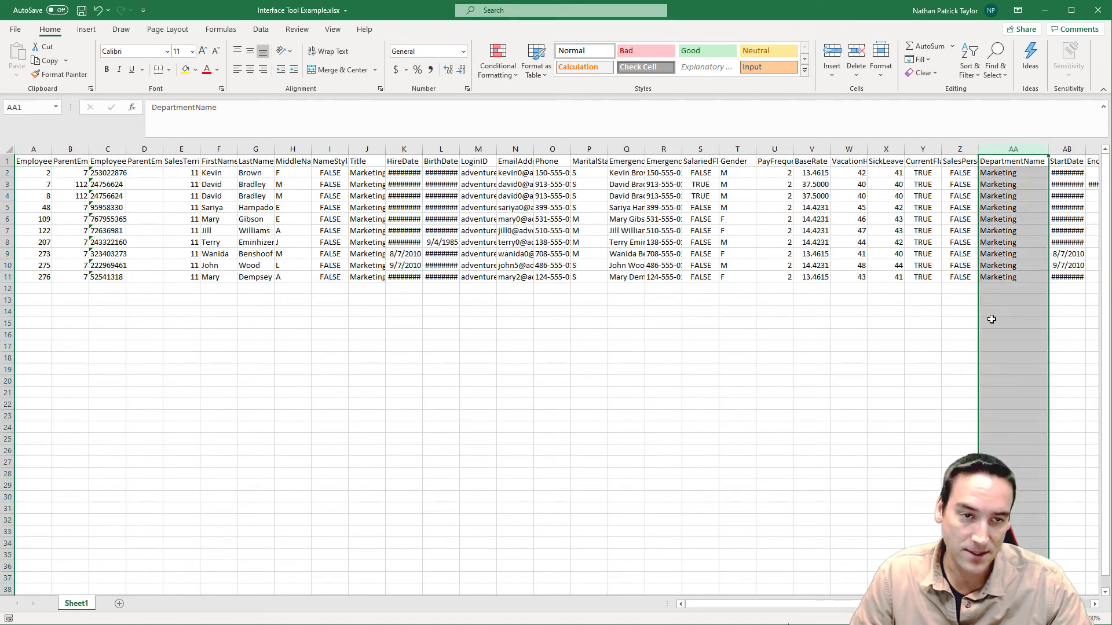
pyautogui.click(1098, 10)
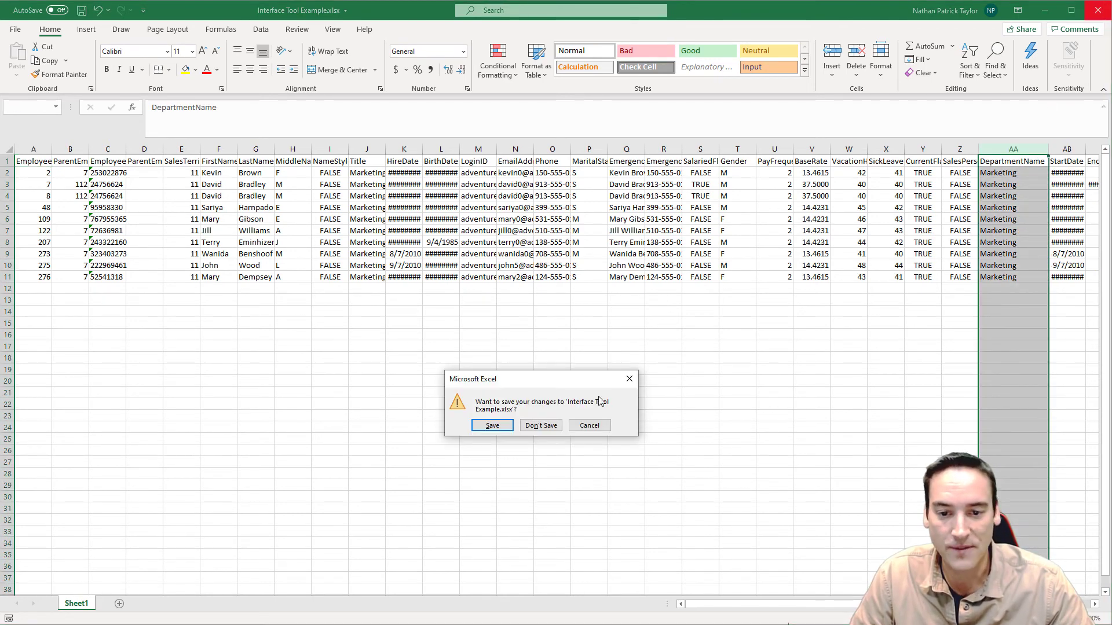
pyautogui.click(551, 427)
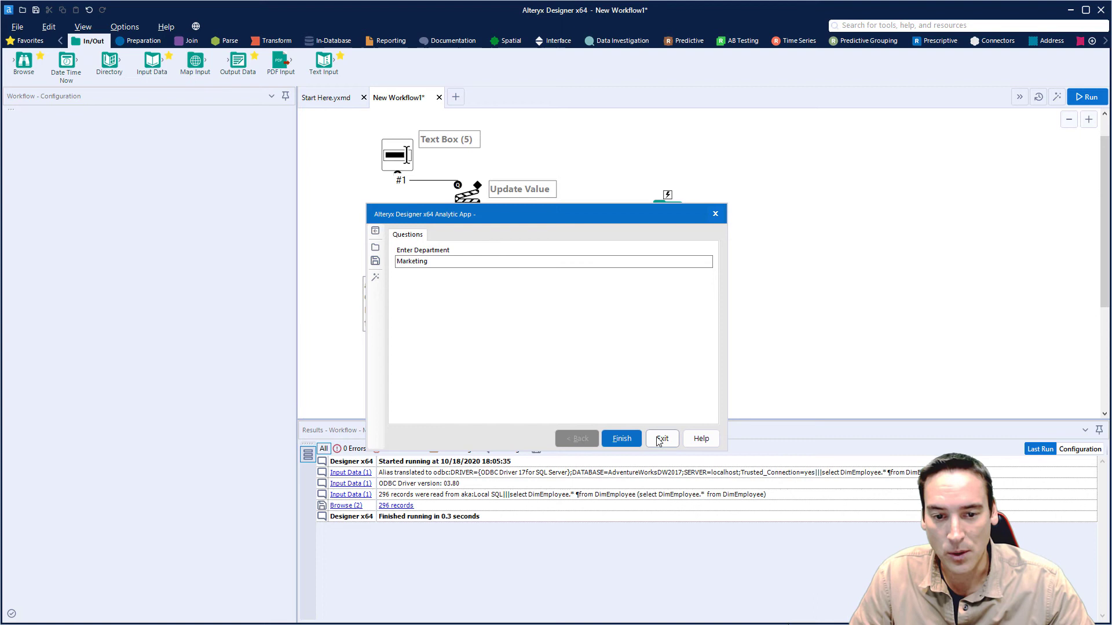
# Step: Exit the Analytic App dialog to return to the New Workflow1 canvas
pyautogui.click(658, 438)
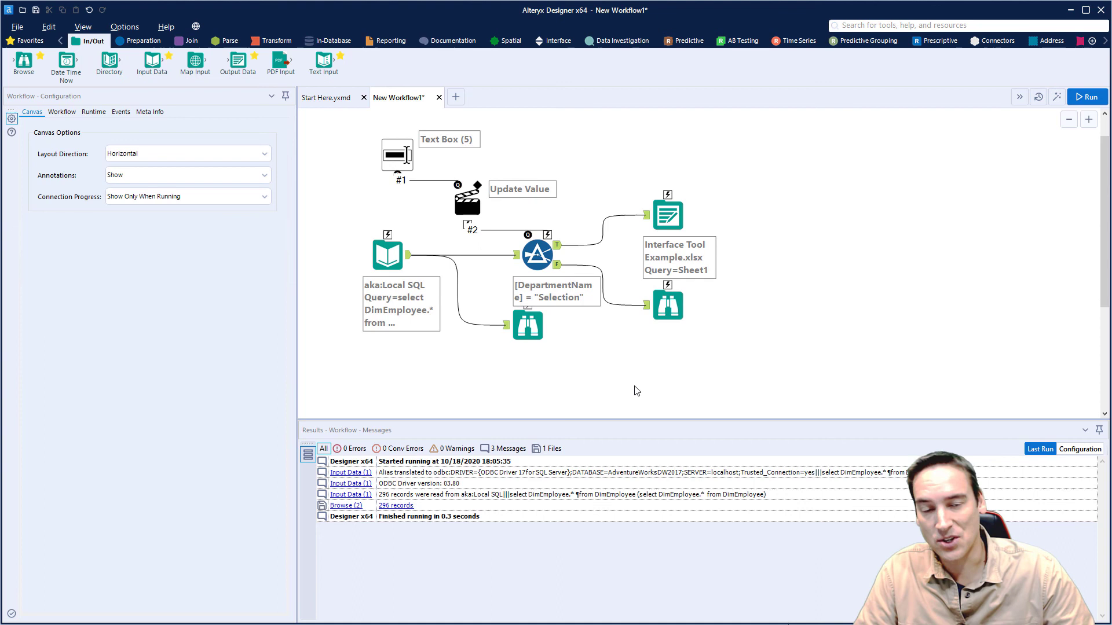
# Step: Show the Interface tool category with Action, Check Box, Drop Down and Text Box tools
pyautogui.click(557, 41)
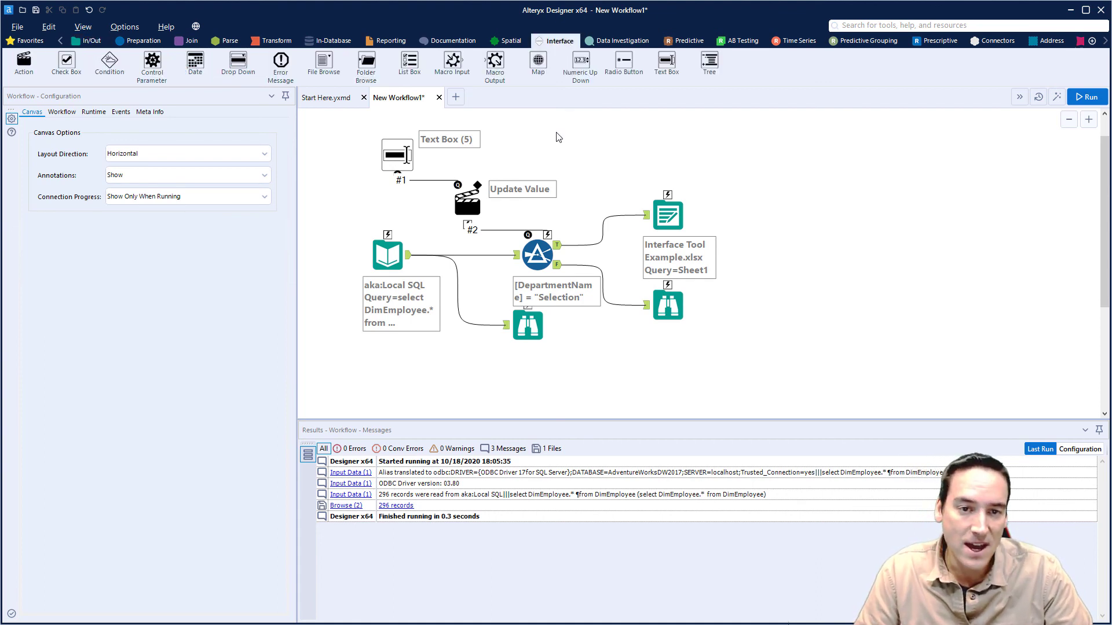